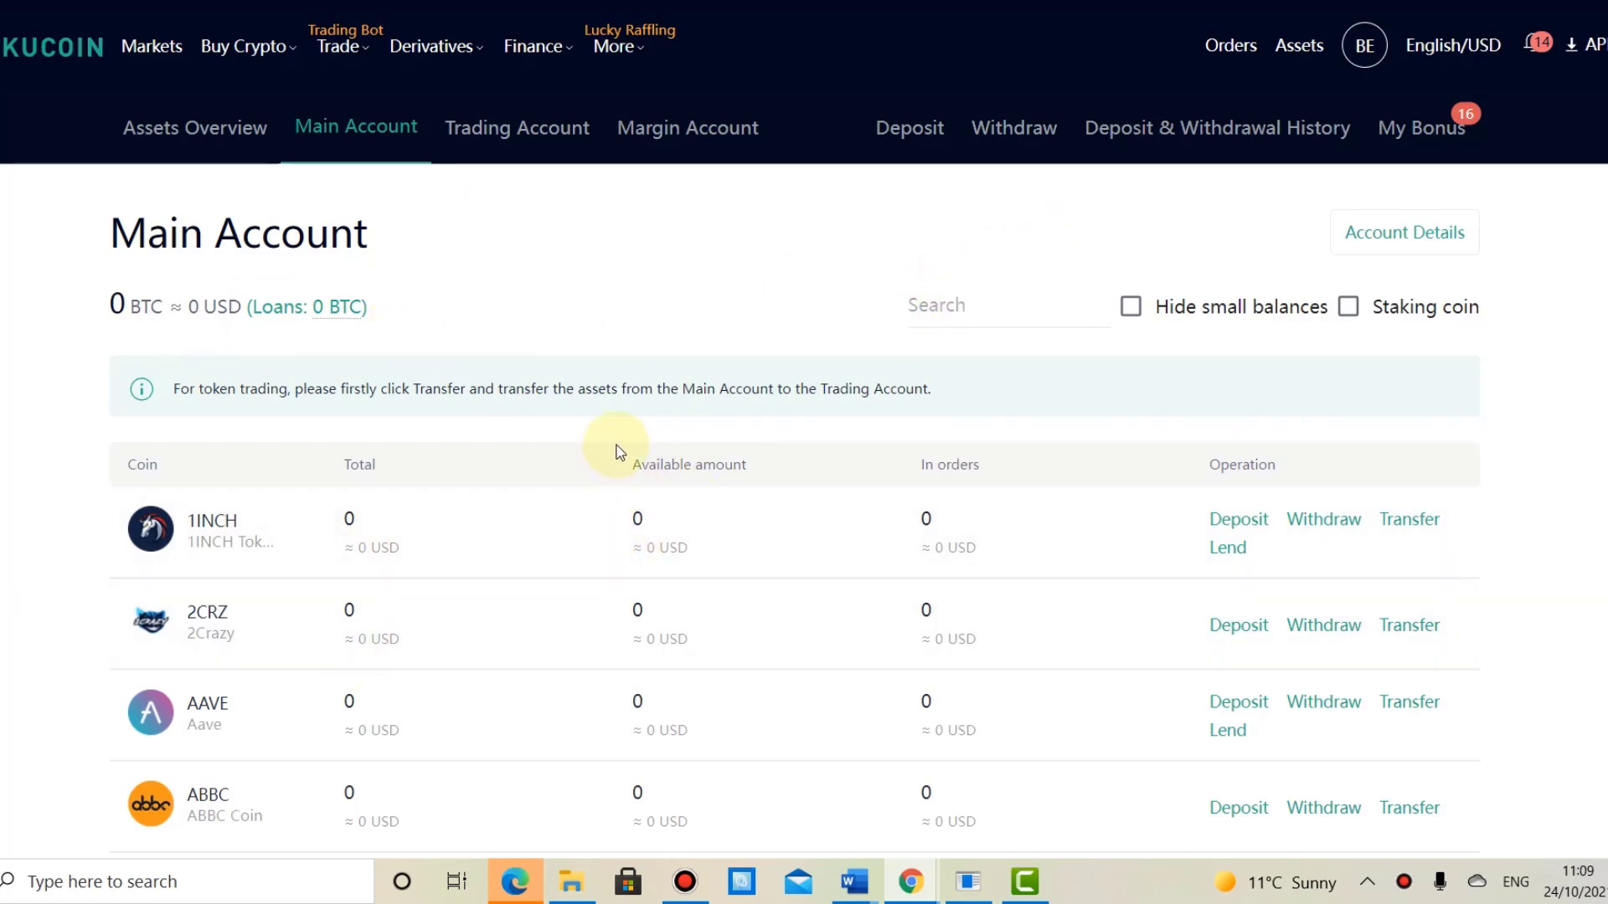
Search the main account's coins for "eth" and open the deposit page for ETH
mouse_move(230, 60)
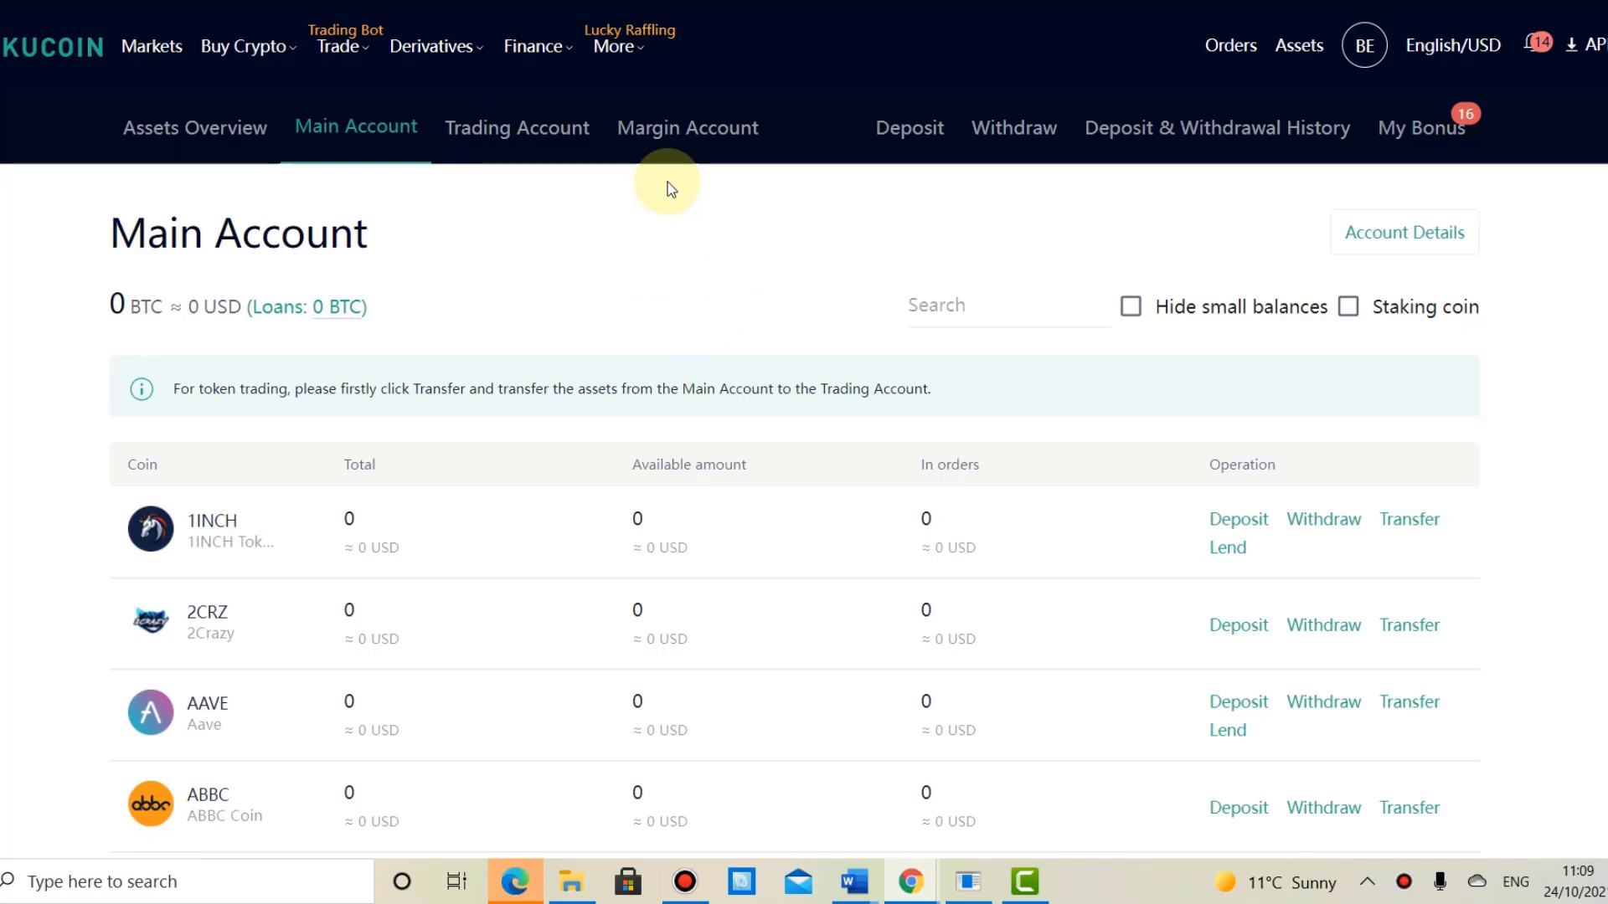
left_click(988, 316)
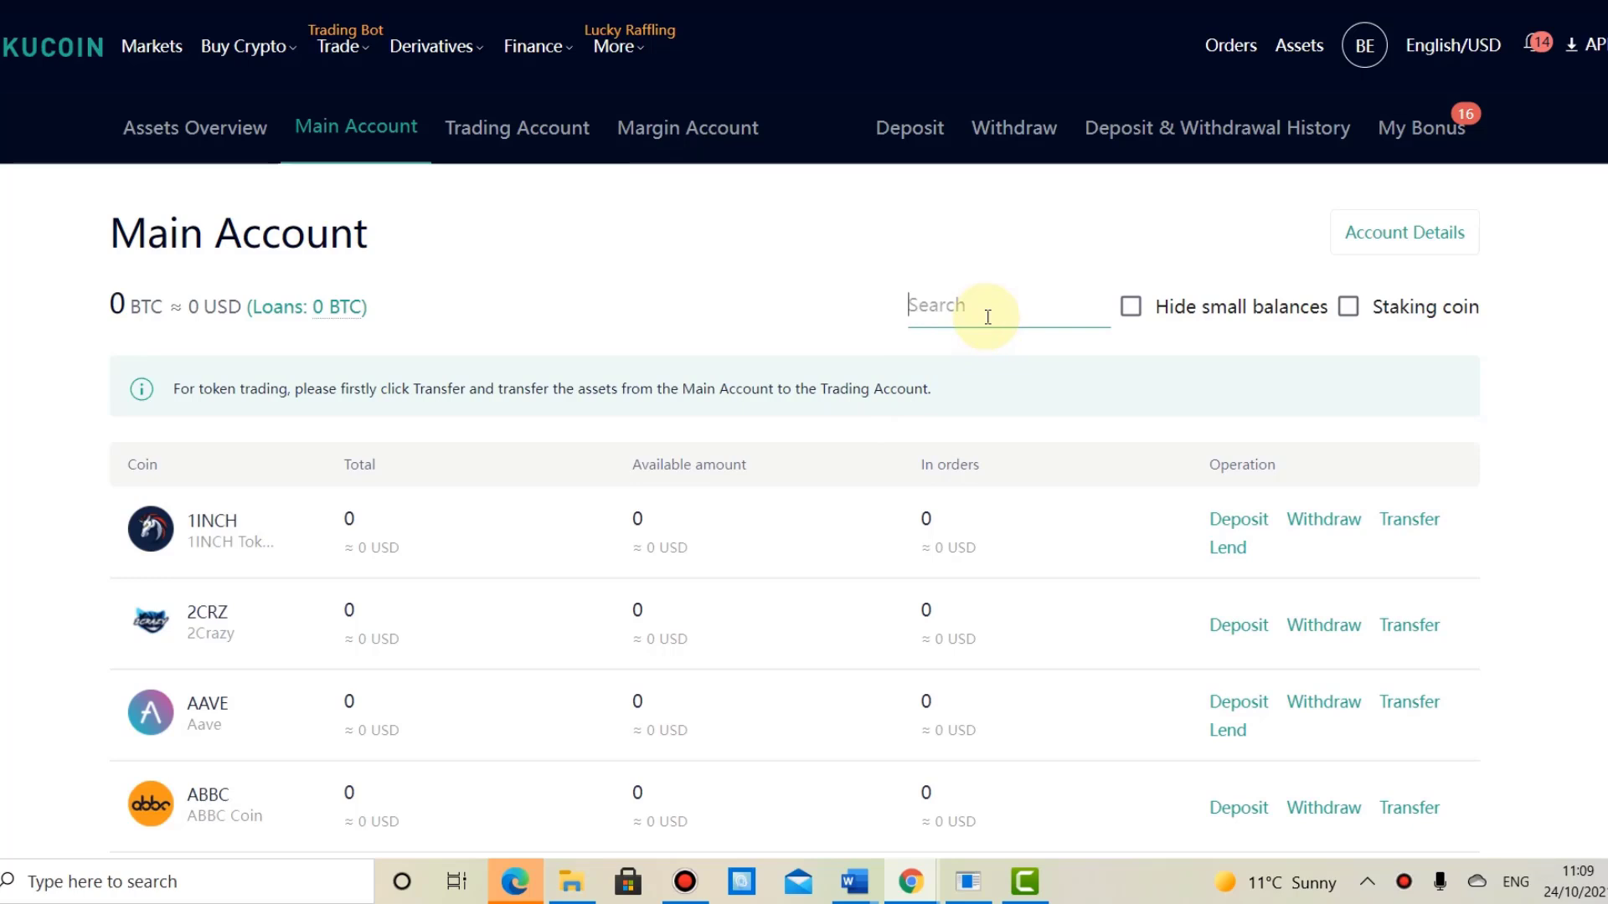
type("eth")
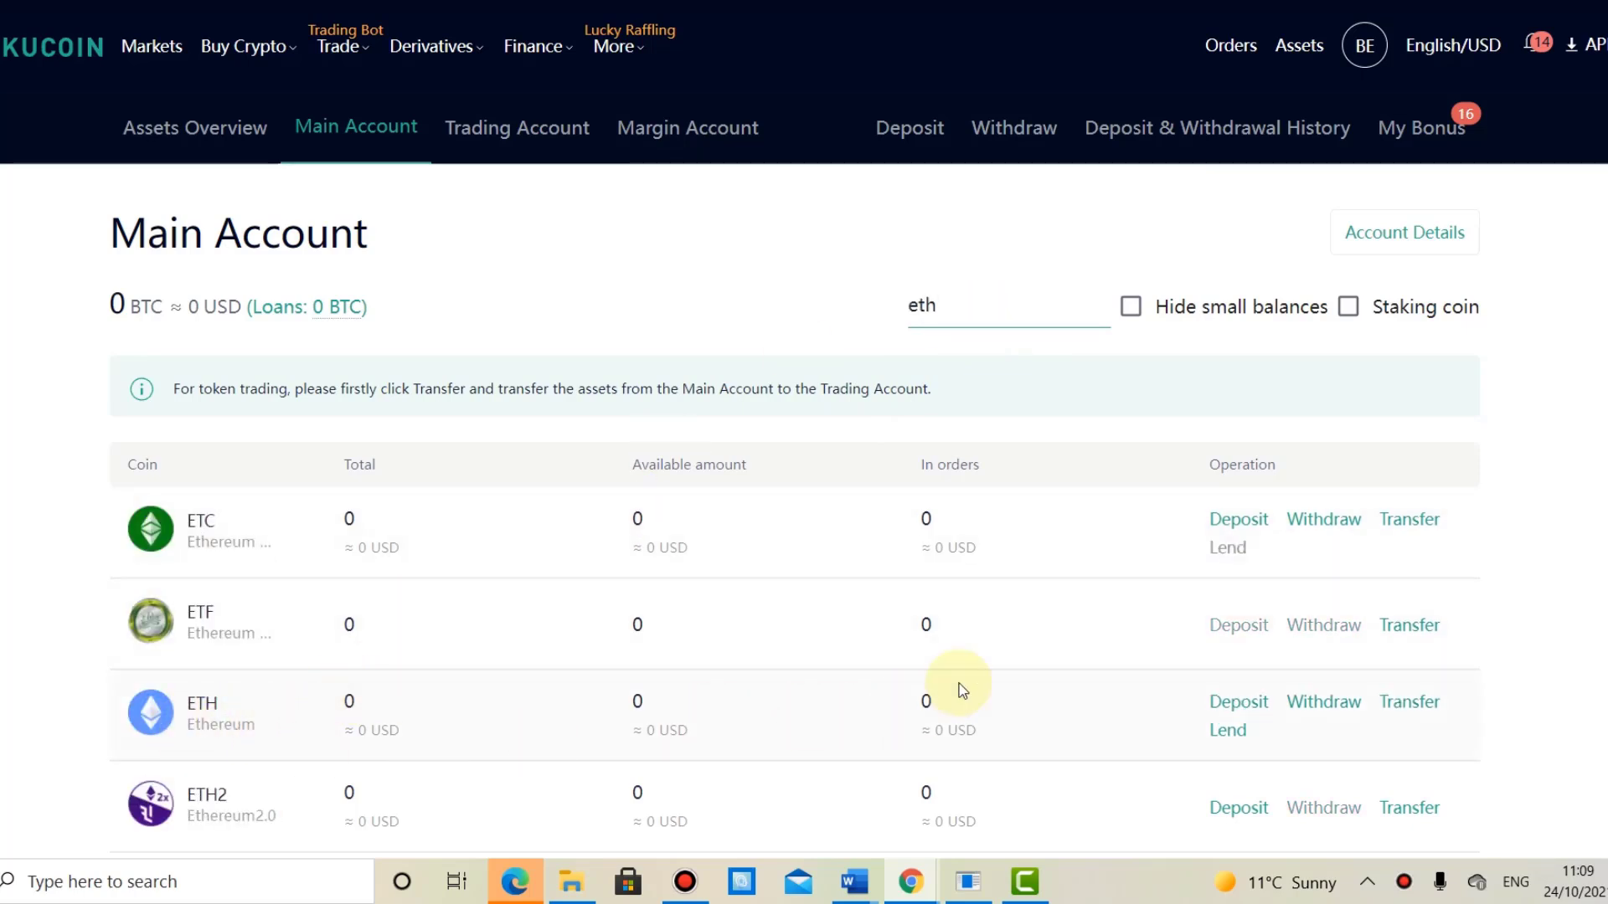
left_click(1239, 701)
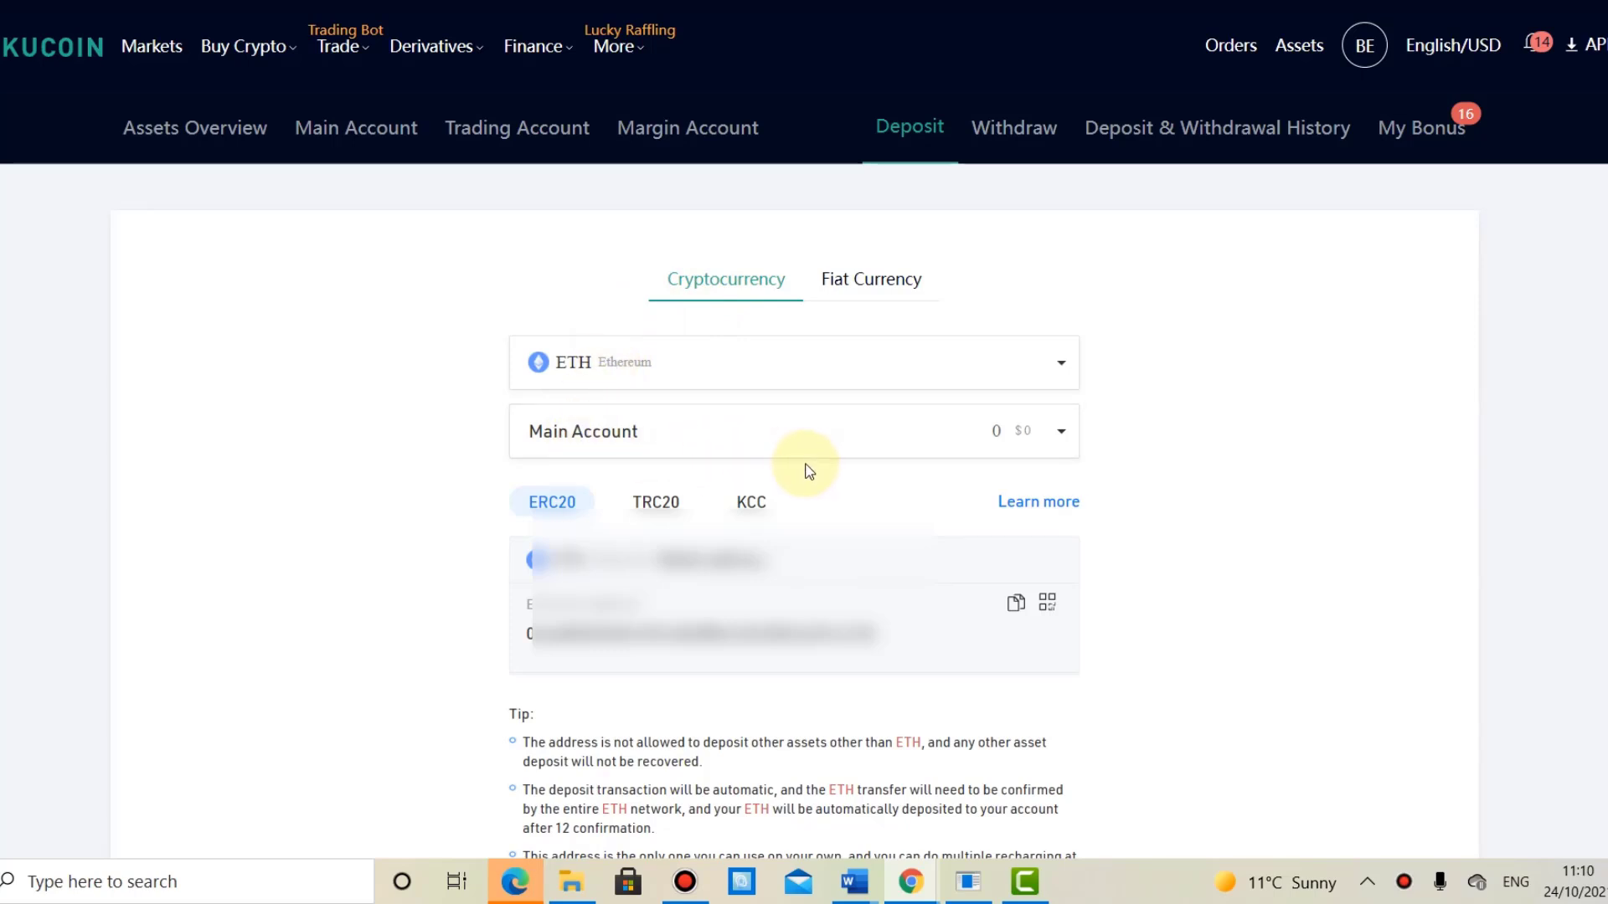
View the destination account choices for the ETH deposit without changing the selection, and look over the deposit page
left_click(660, 441)
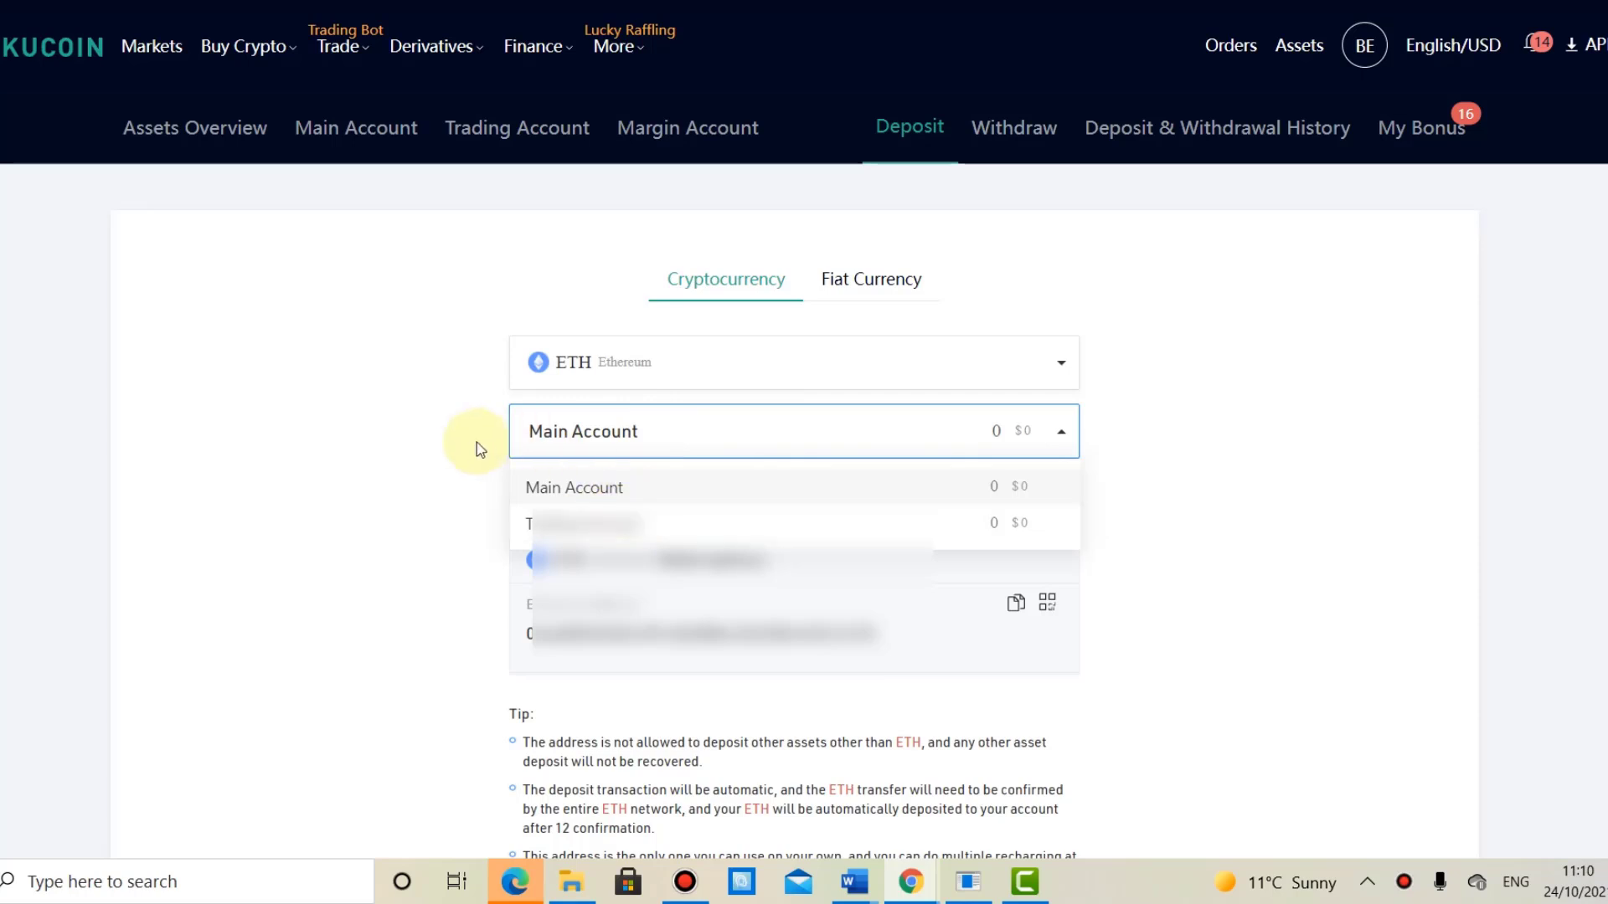
left_click(407, 385)
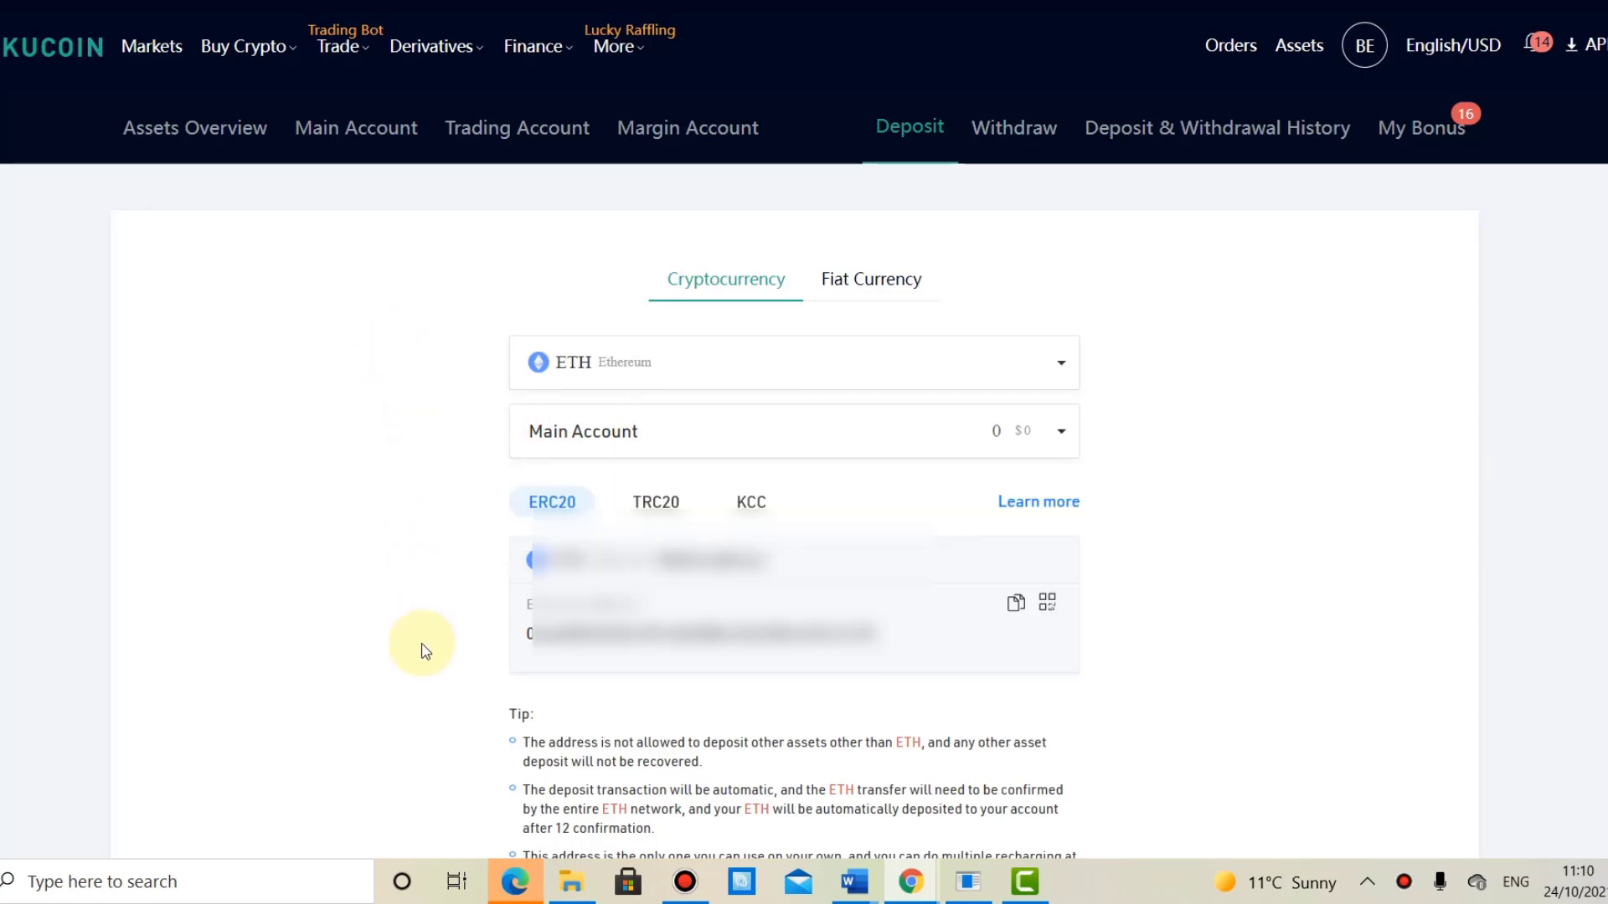
scroll(421, 644, "down", 1)
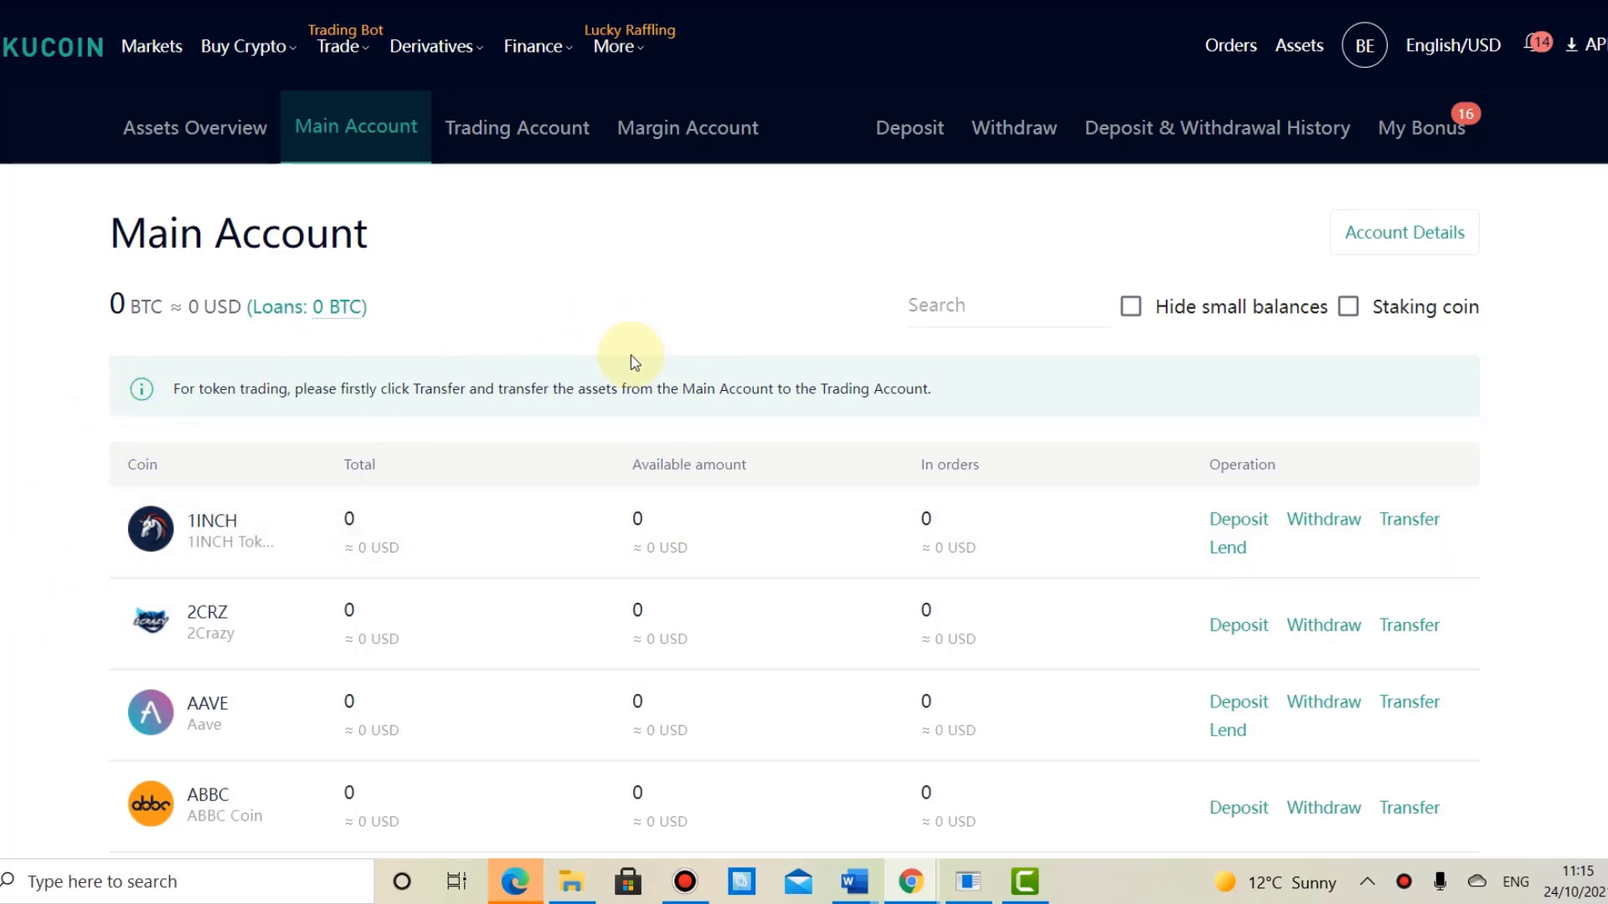
Filter the main account's coin list by "eth"
scroll(600, 703, "down", 5)
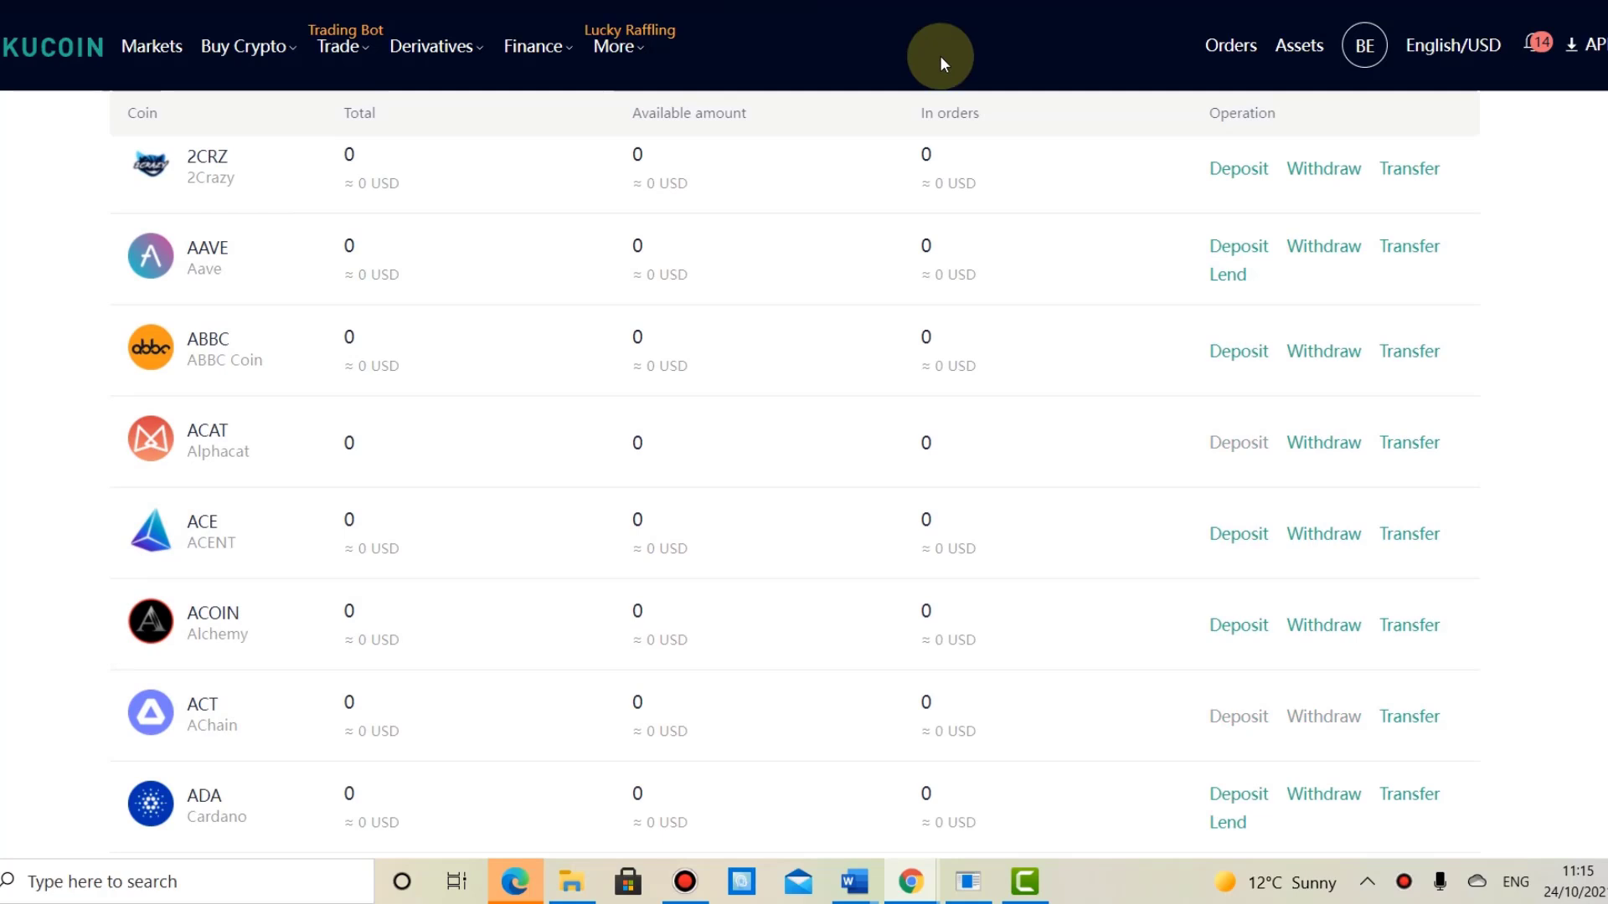
scroll(1281, 251, "up", 5)
left_click(1008, 294)
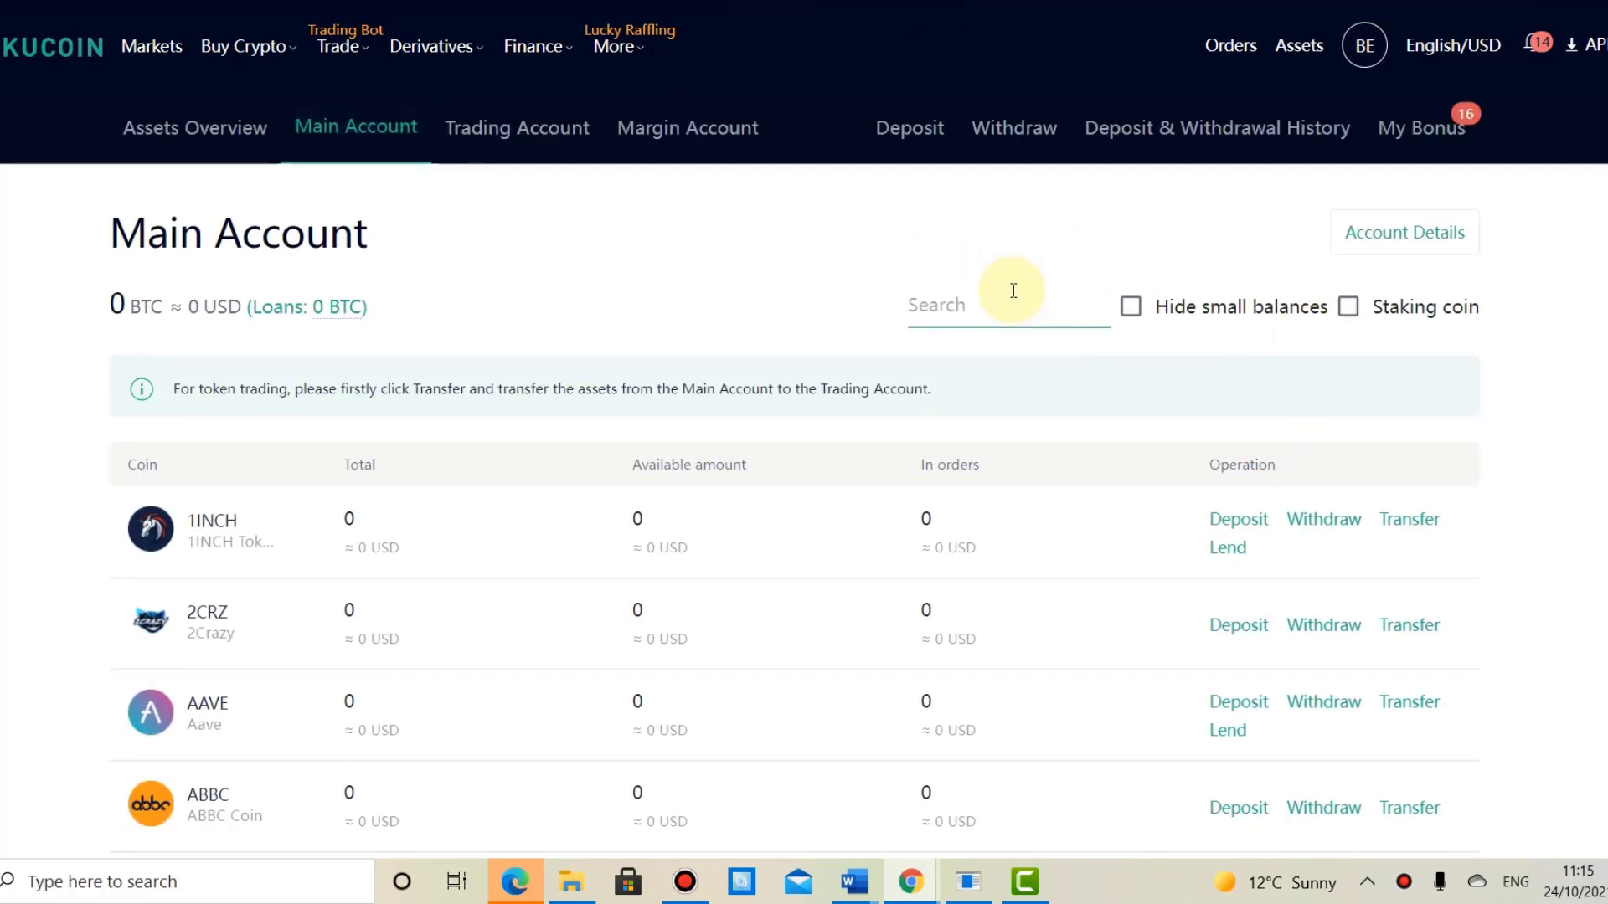
type("eth")
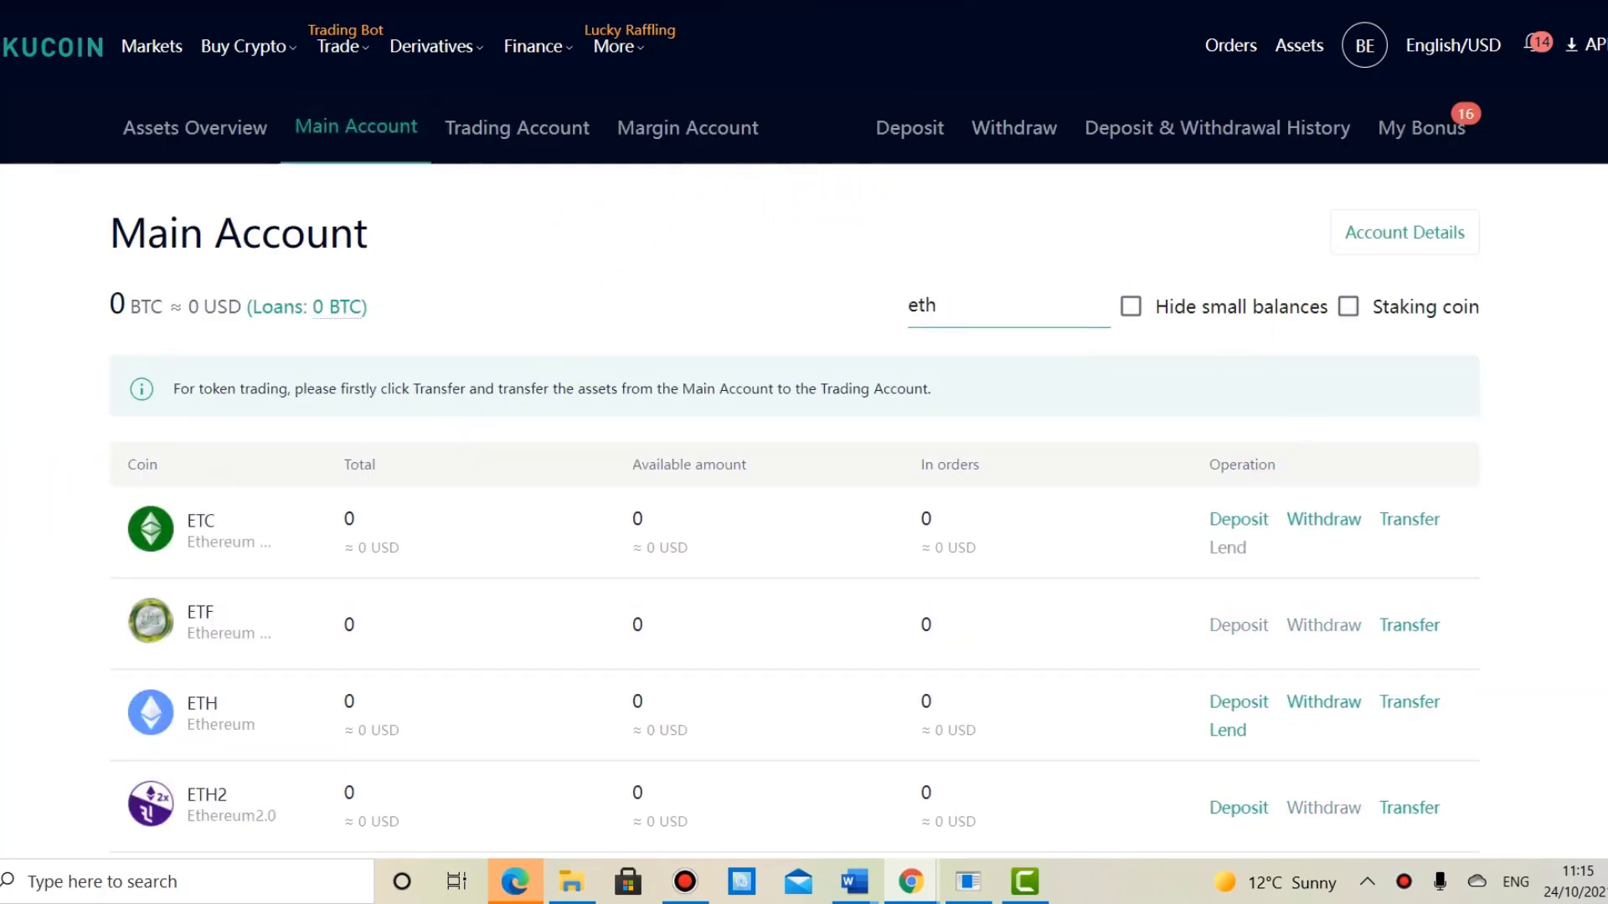
View the form for transferring ETH from the Main Account to the Trading Account, and close it without confirming
scroll(871, 605, "down", 1)
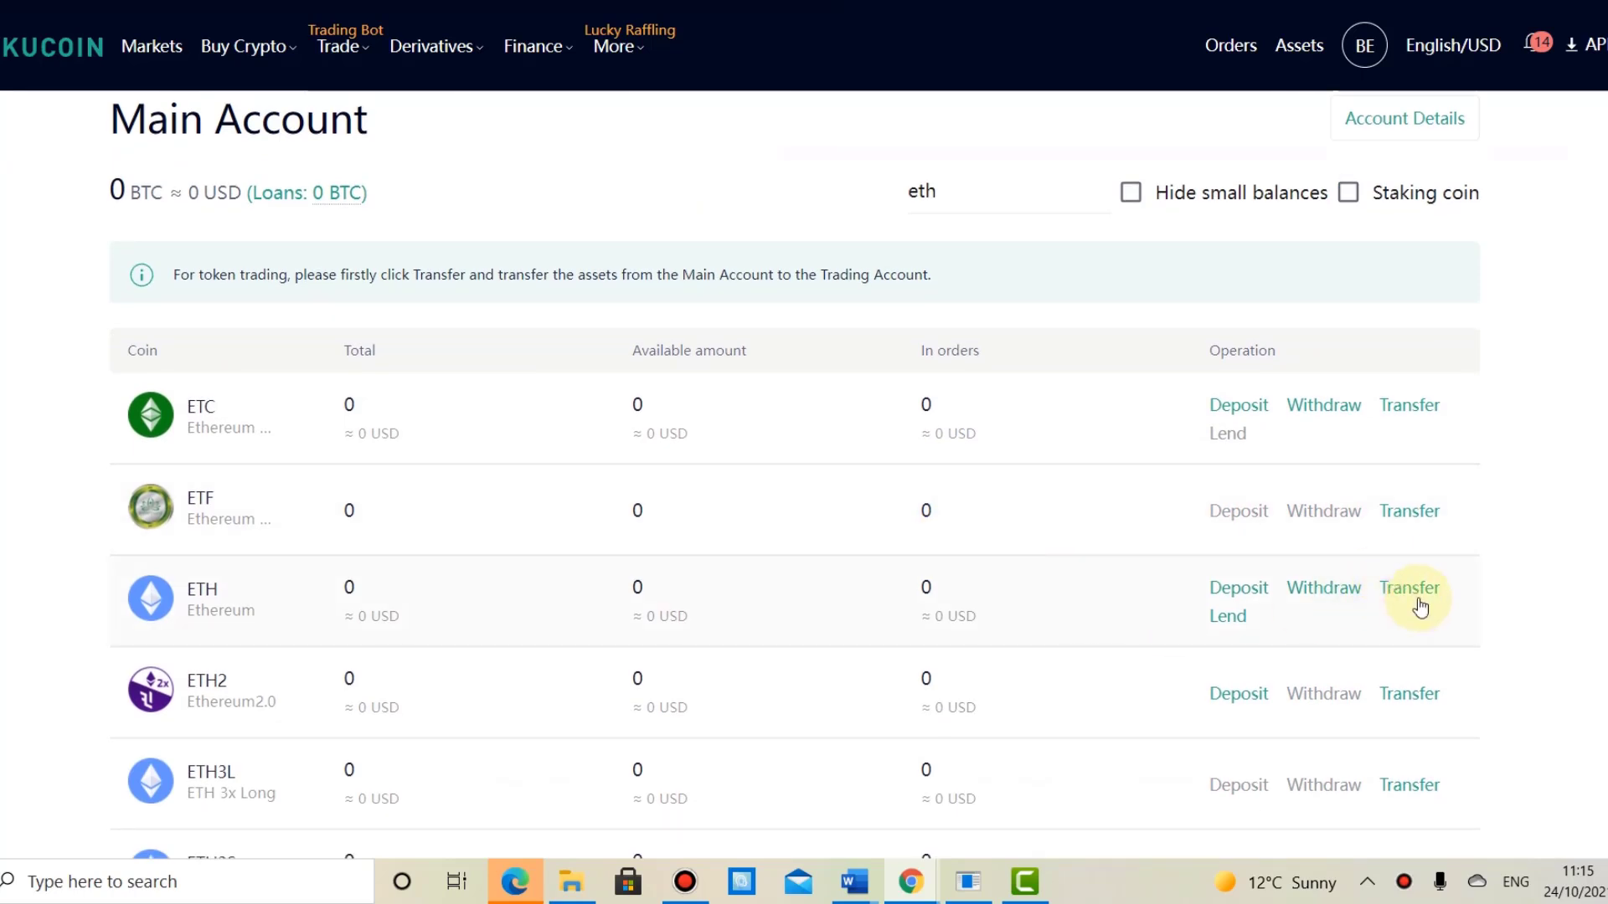
left_click(1410, 588)
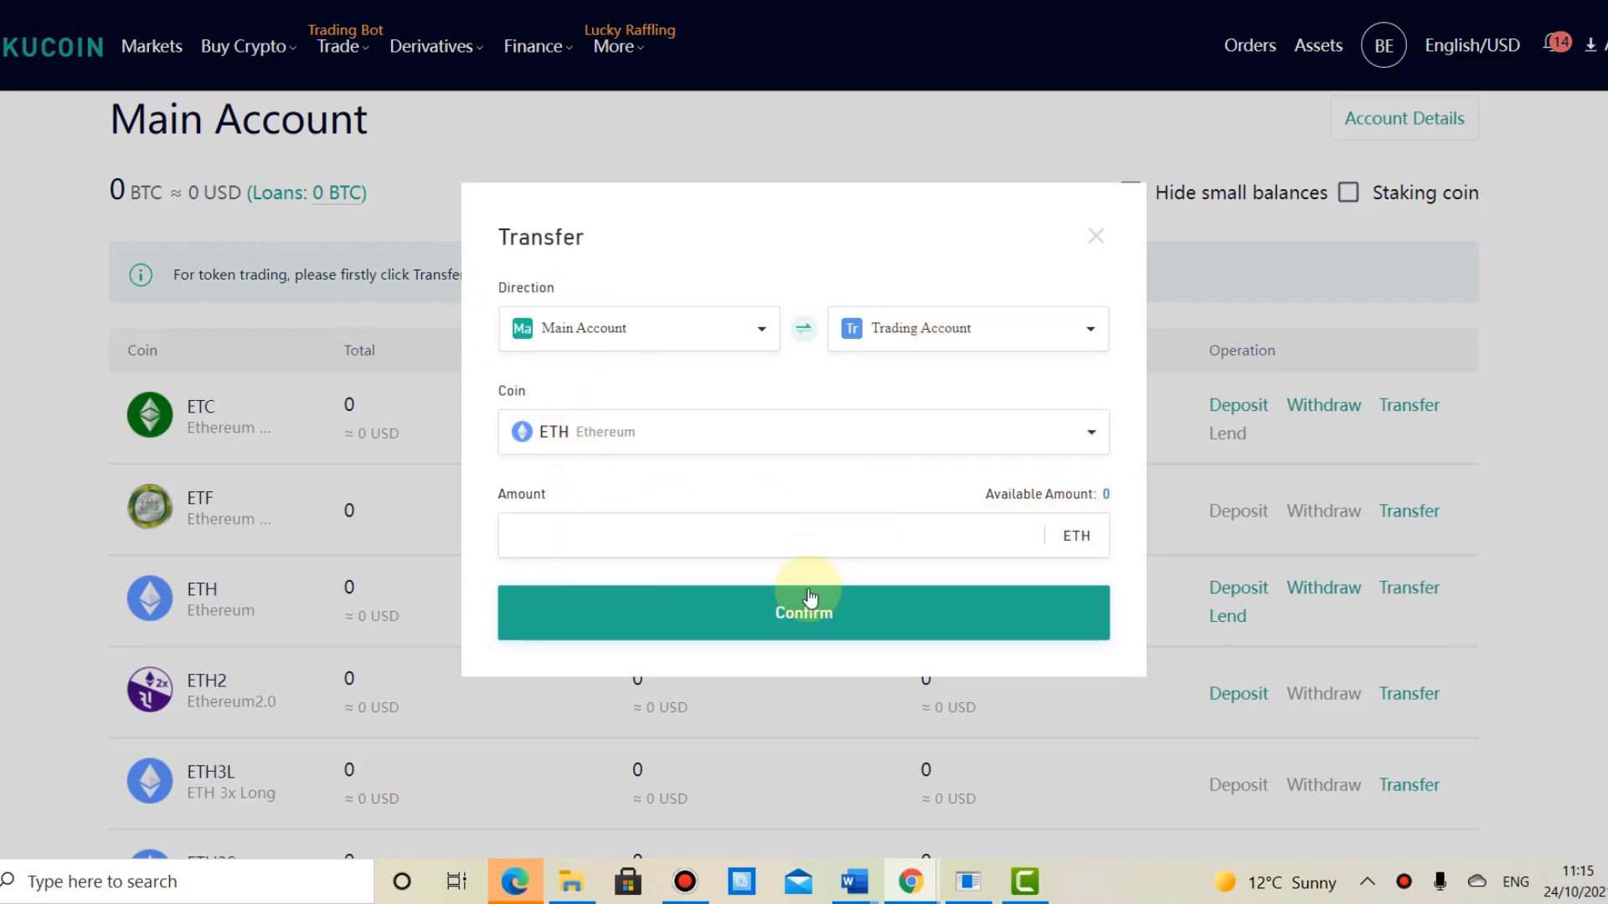
left_click(1094, 236)
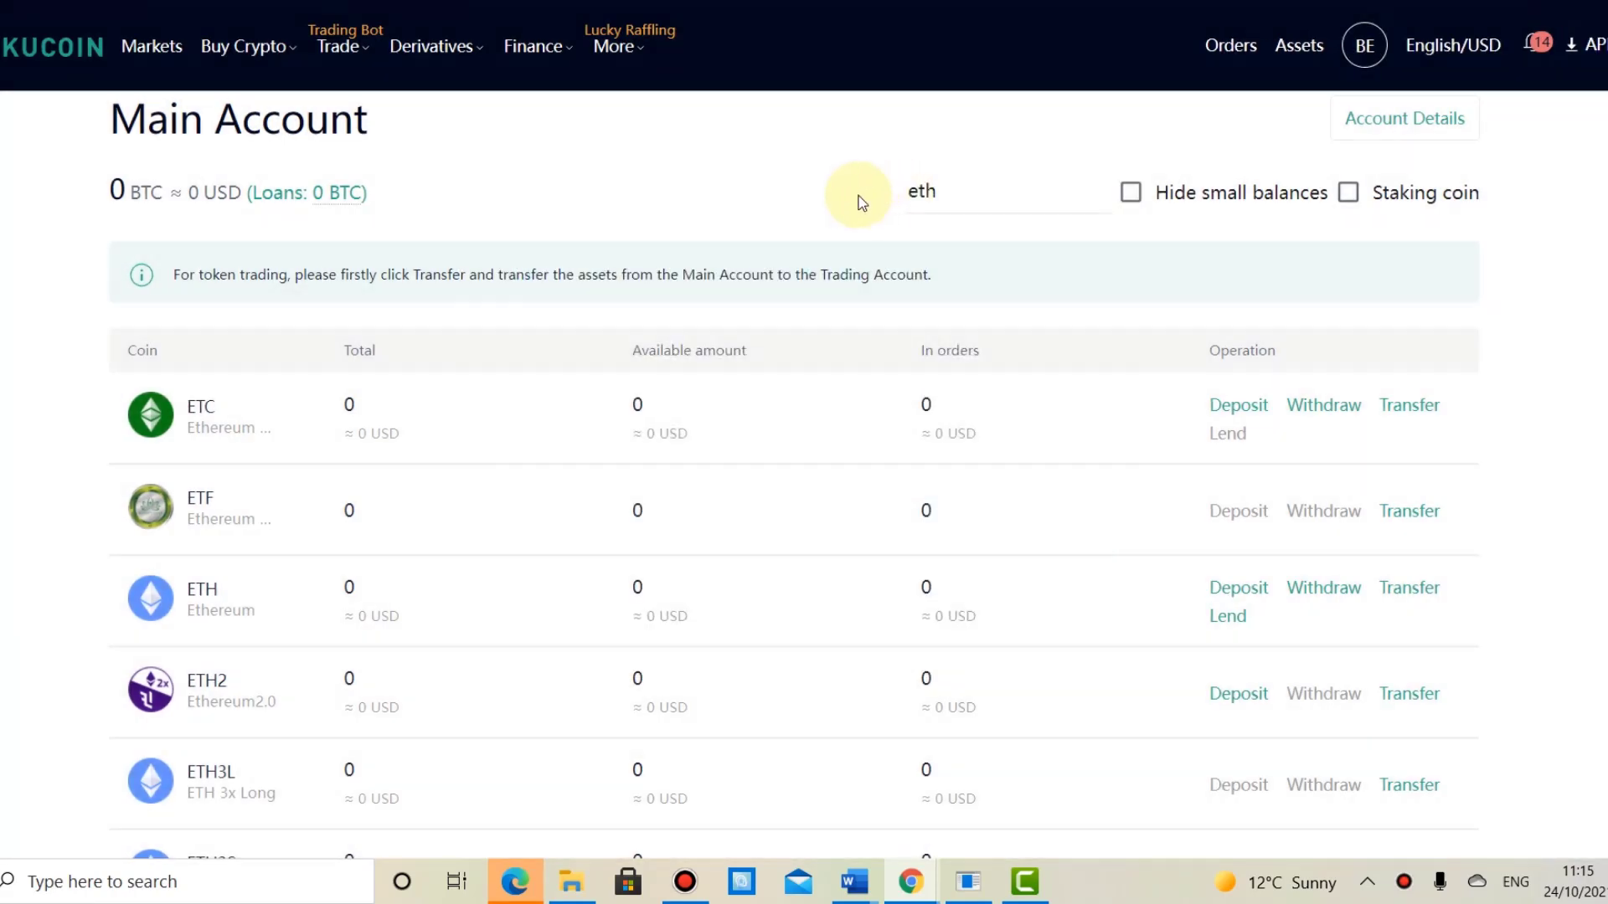
scroll(754, 199, "up", 1)
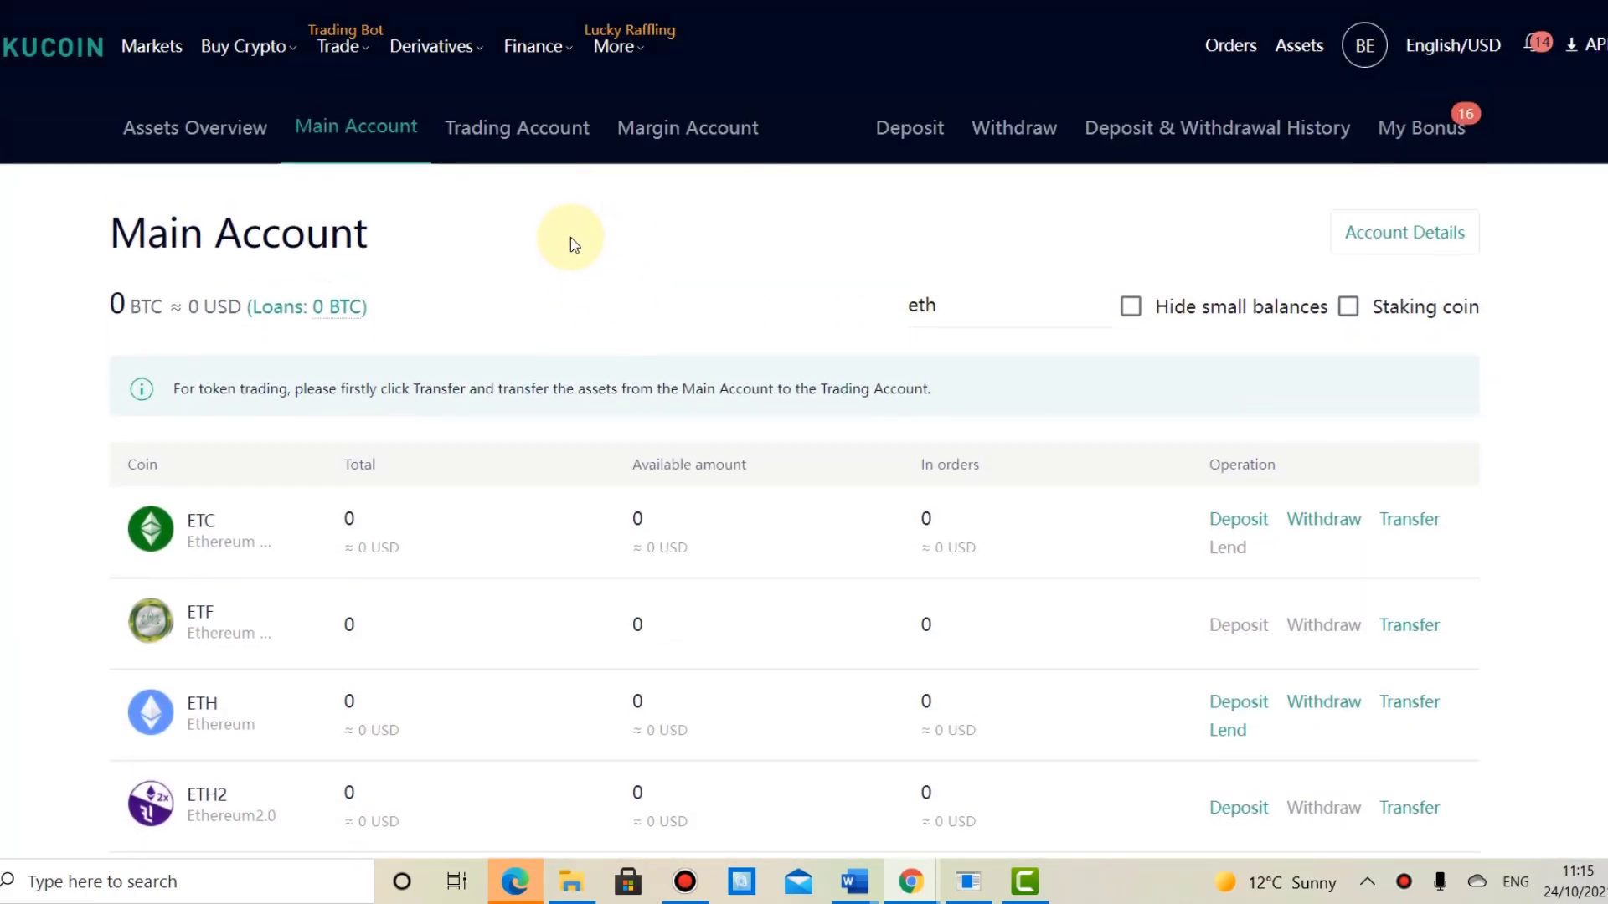
In the Trading Account, view ETH's transfer form with Main Account chosen as the destination, and close it without confirming
left_click(516, 144)
scroll(369, 513, "down", 5)
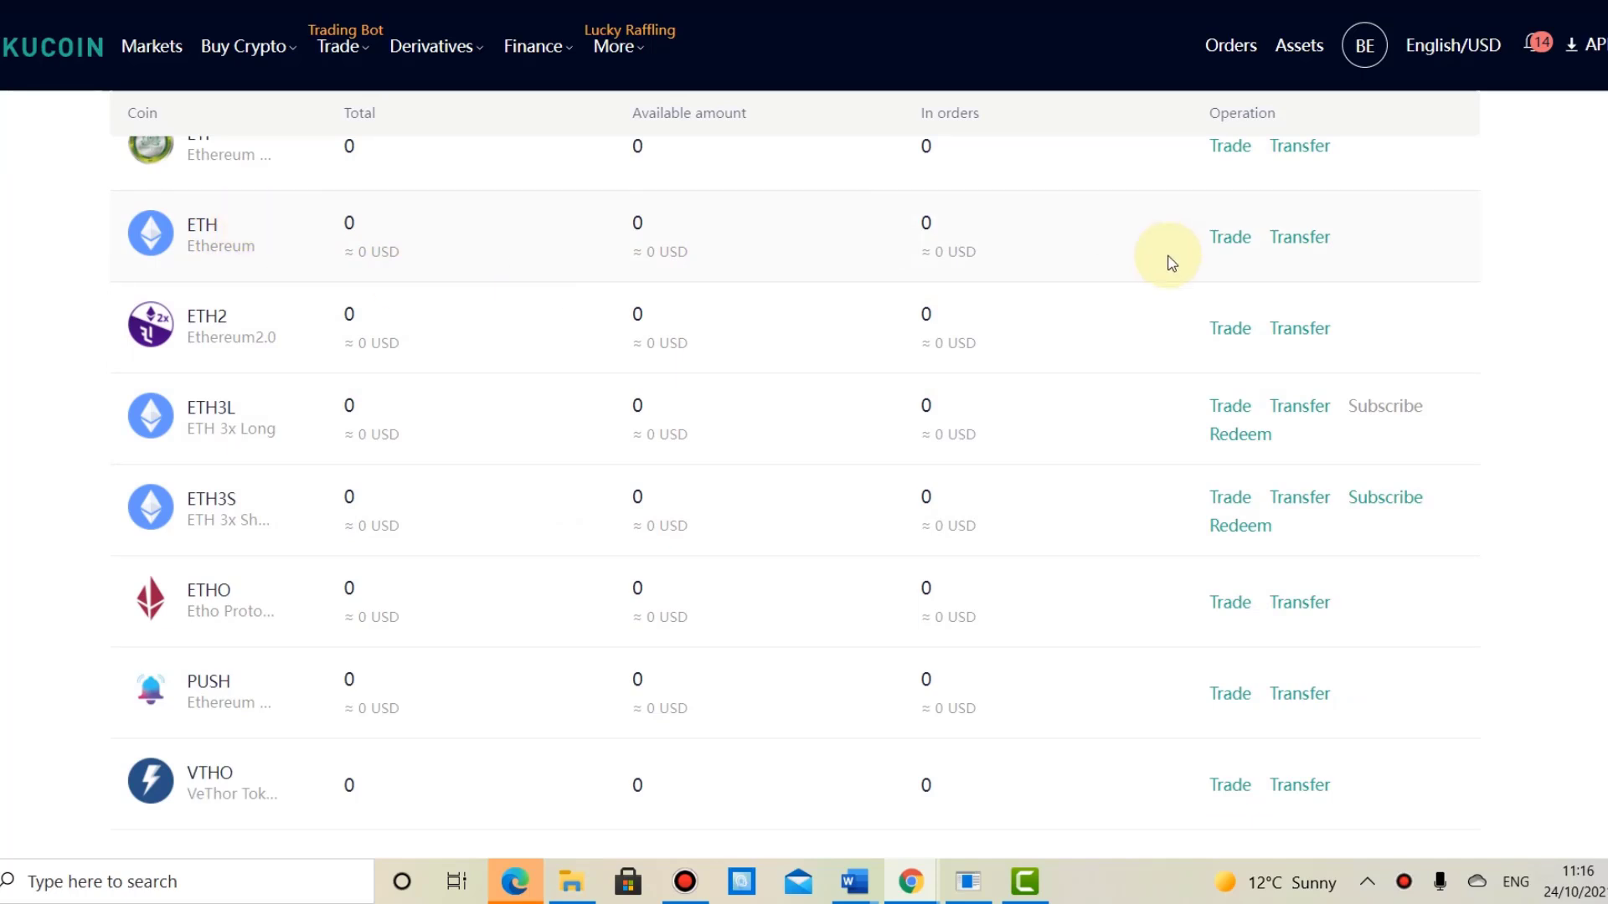
left_click(1303, 241)
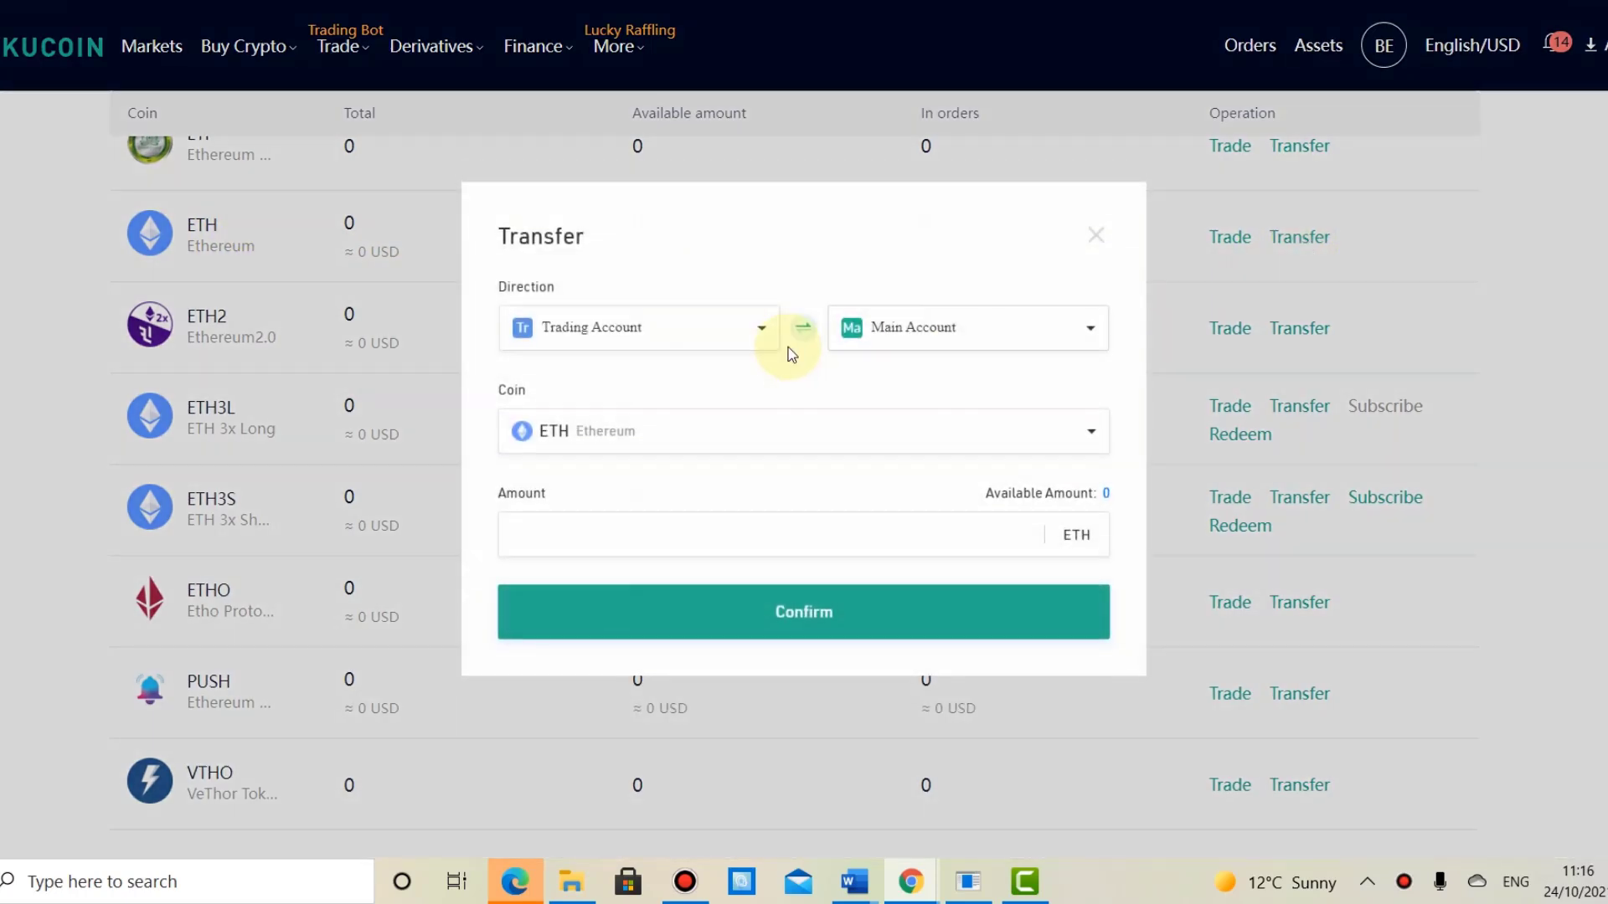
left_click(924, 348)
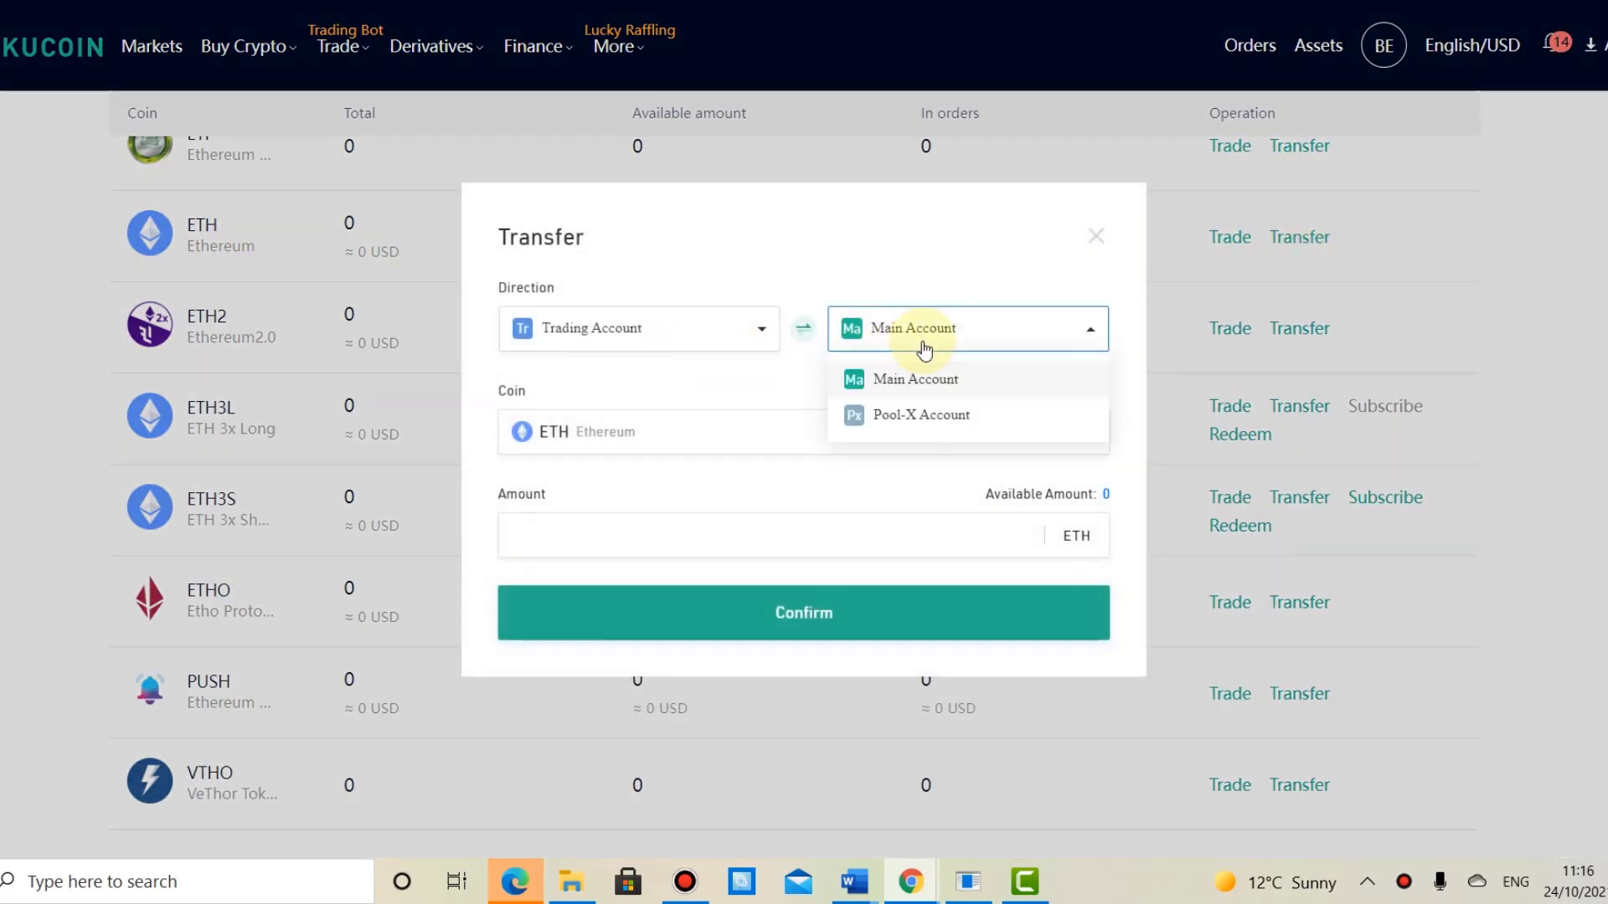
left_click(926, 385)
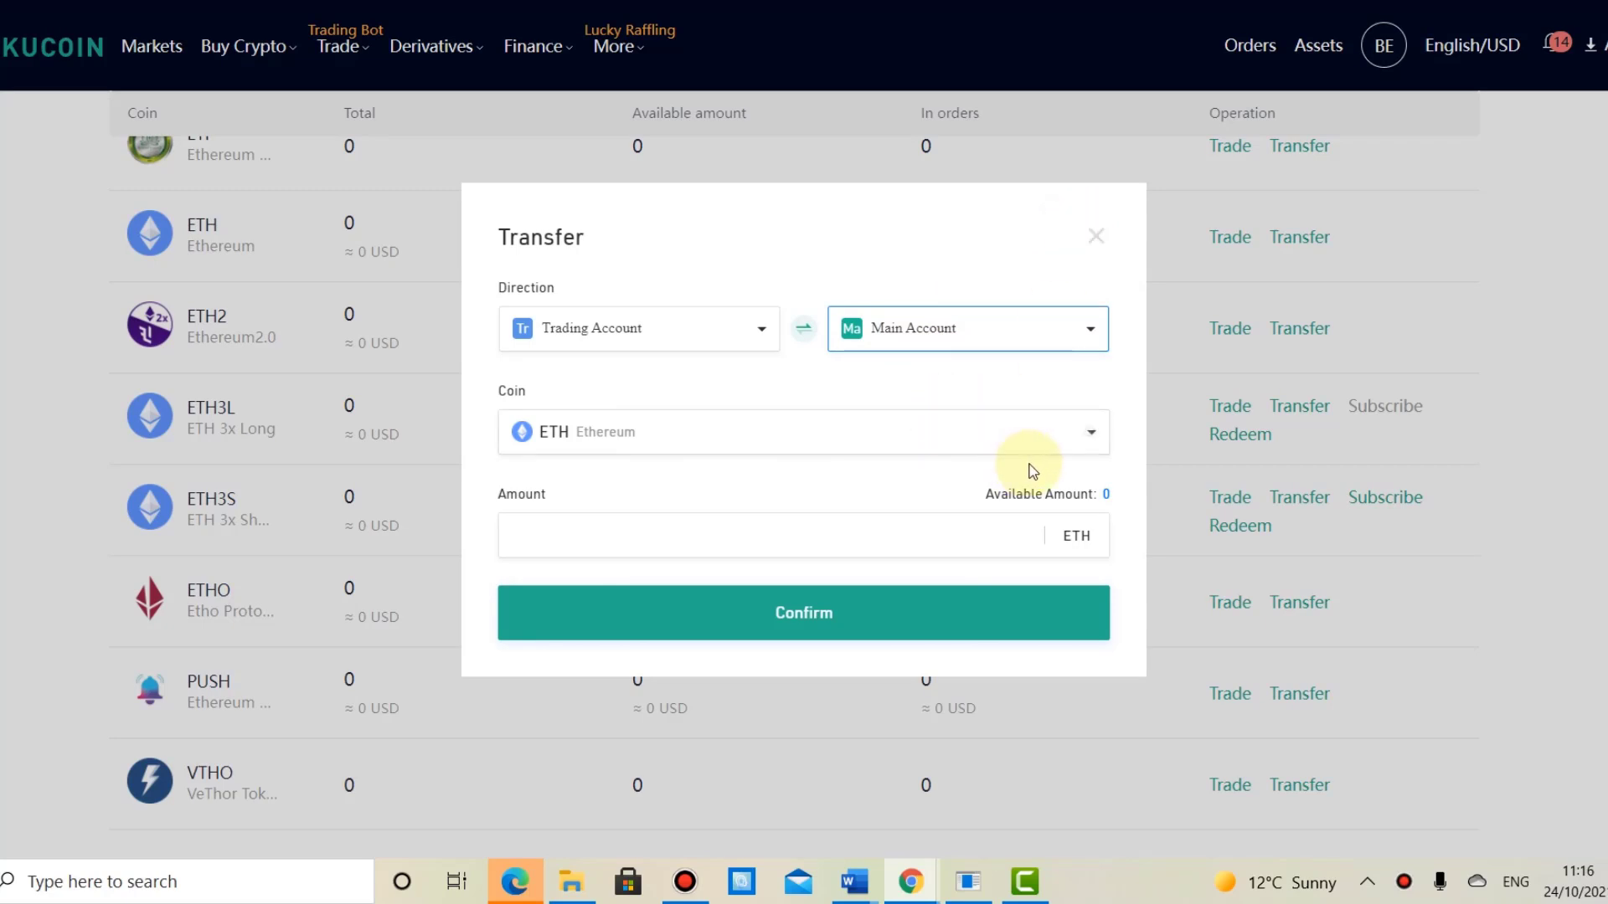
left_click(1099, 242)
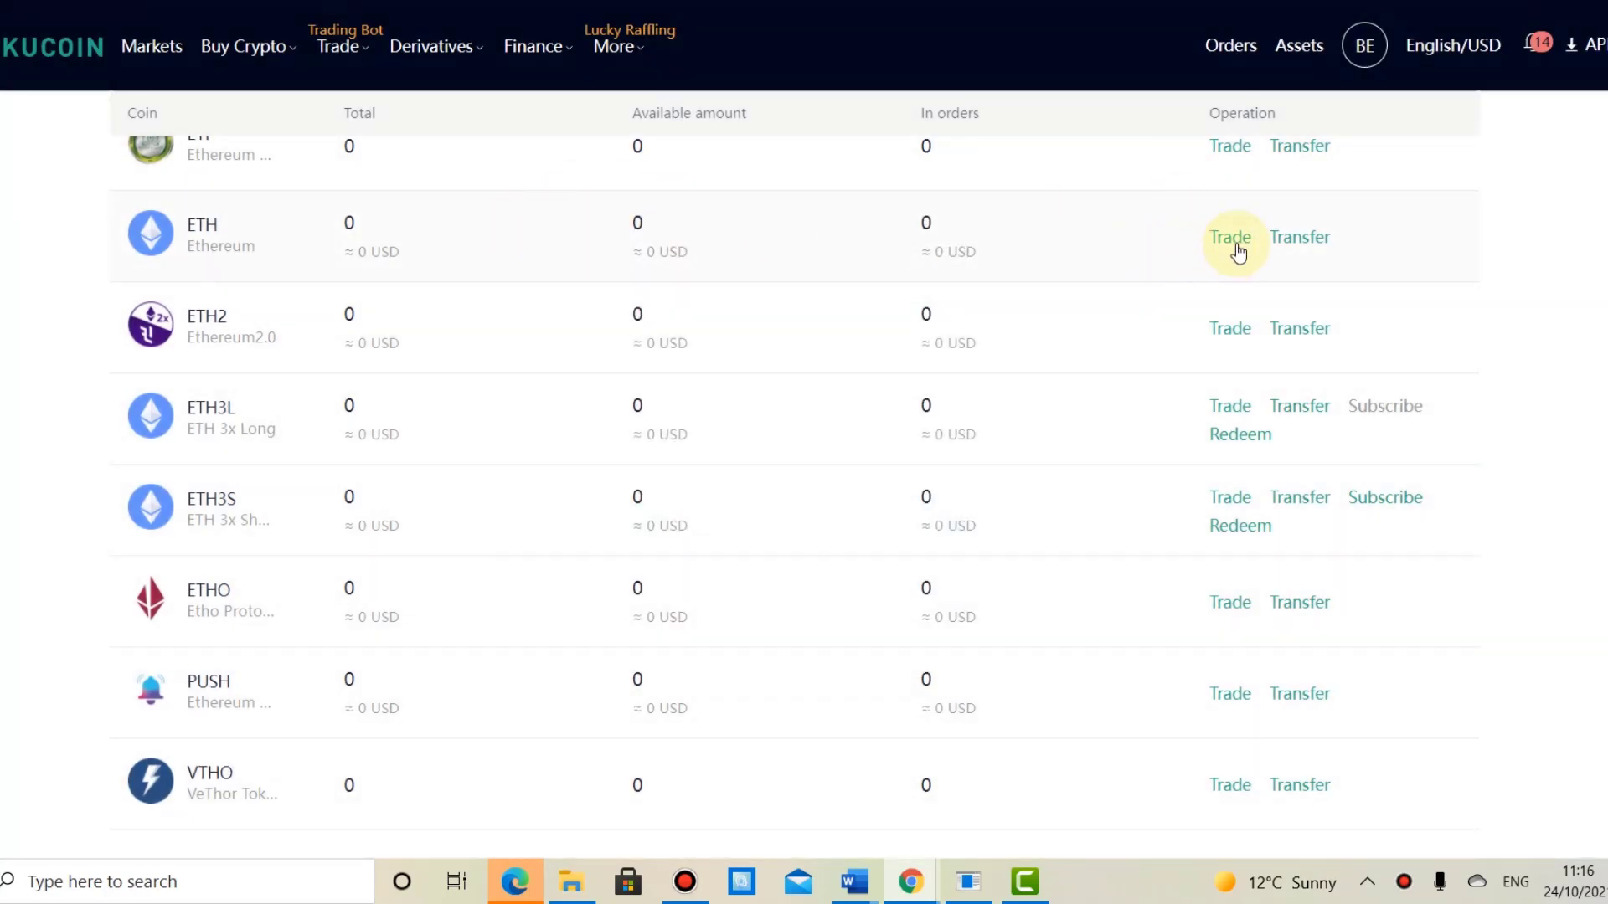
From the Trading Account's ETH row, open trading for the ETH/USDT pair
left_click(1239, 252)
scroll(1247, 252, "up", 3)
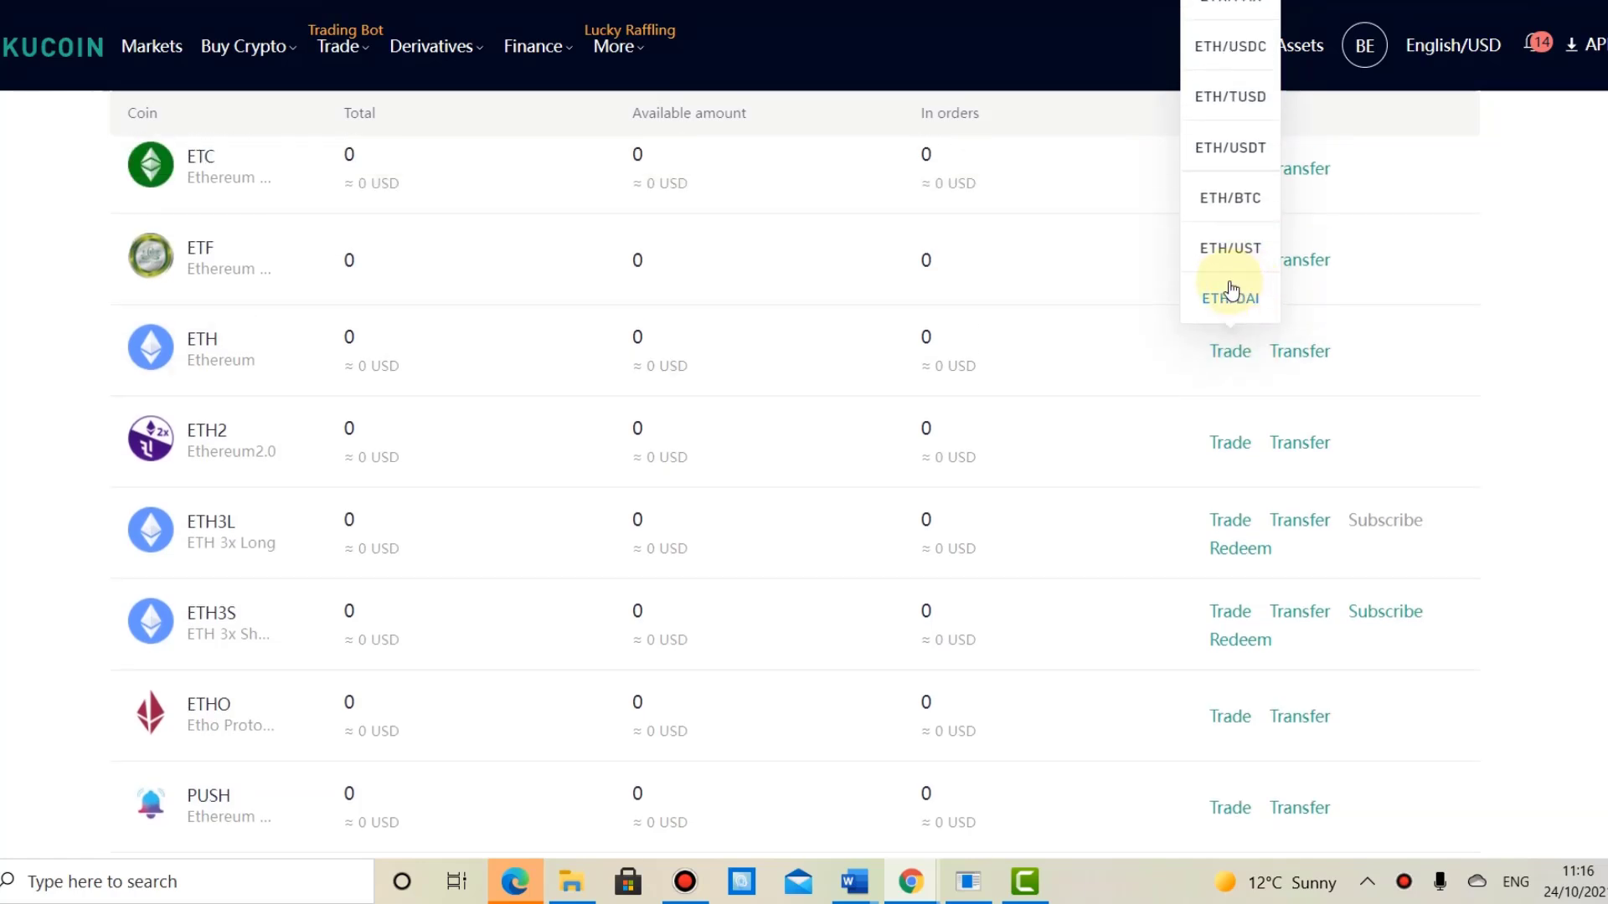
scroll(1227, 295, "down", 1)
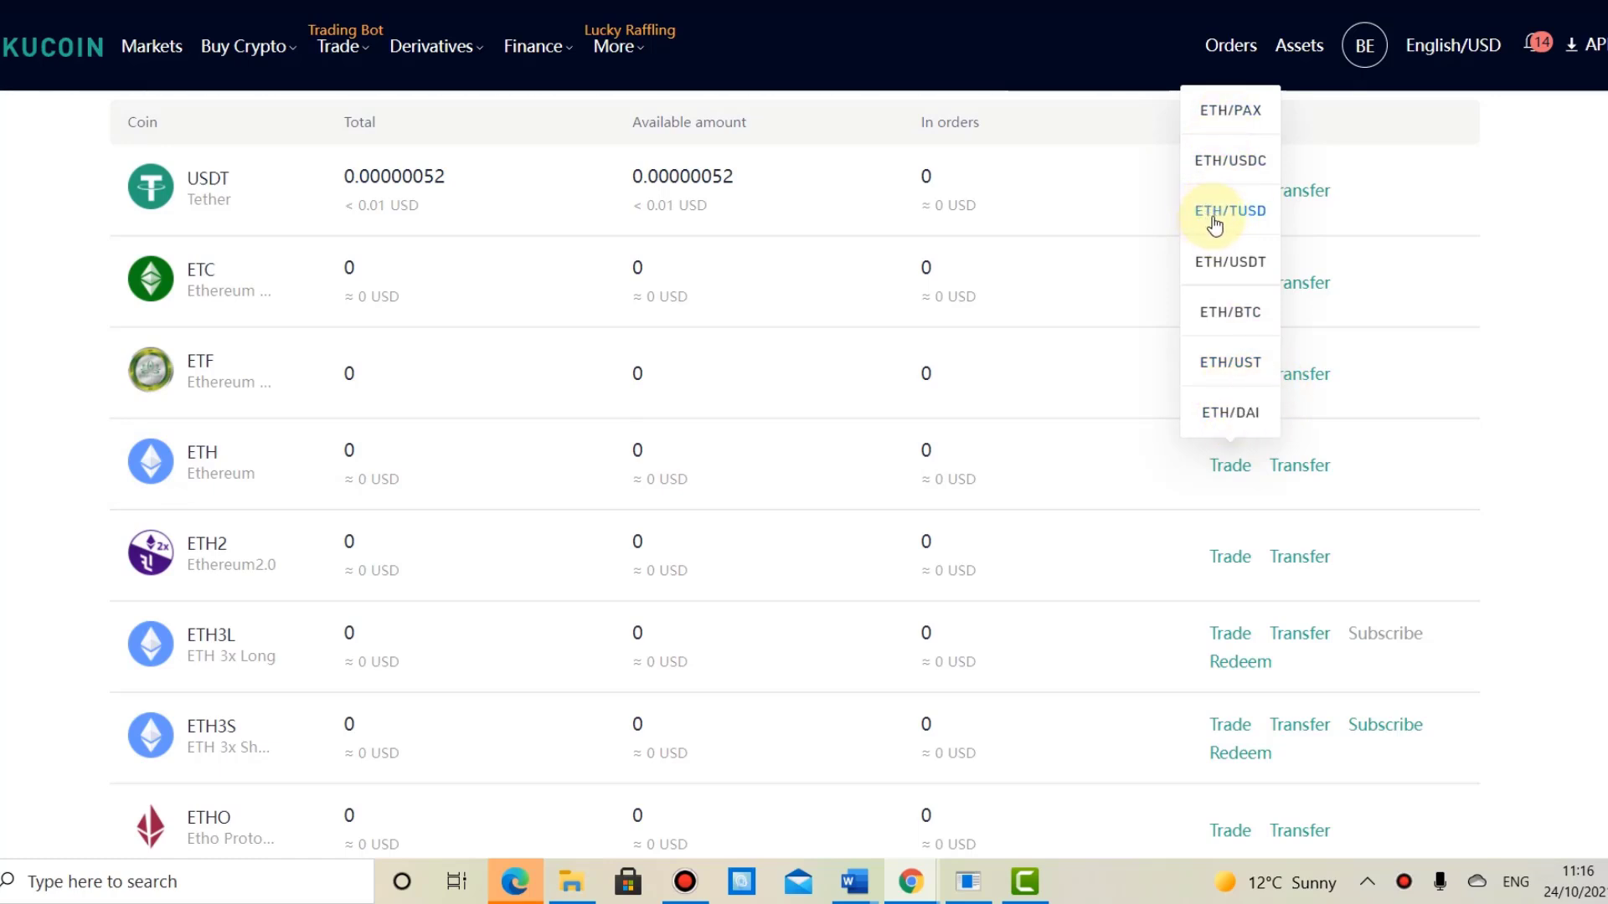
left_click(1229, 264)
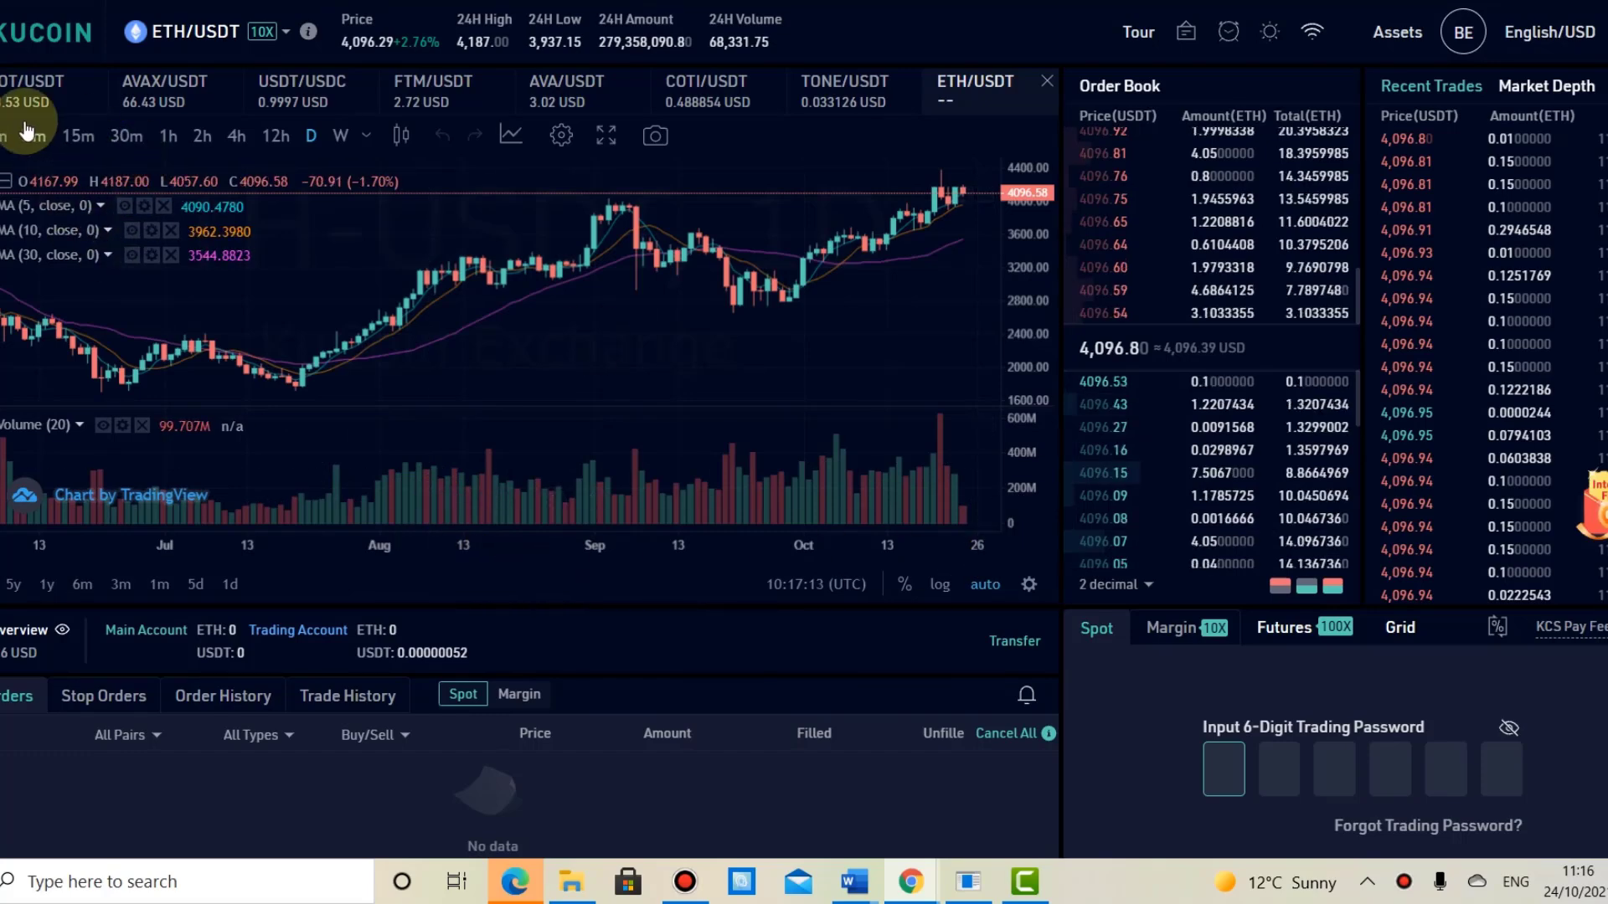
Search the trading pair list for "ETH" and look through the pairs
left_click(194, 37)
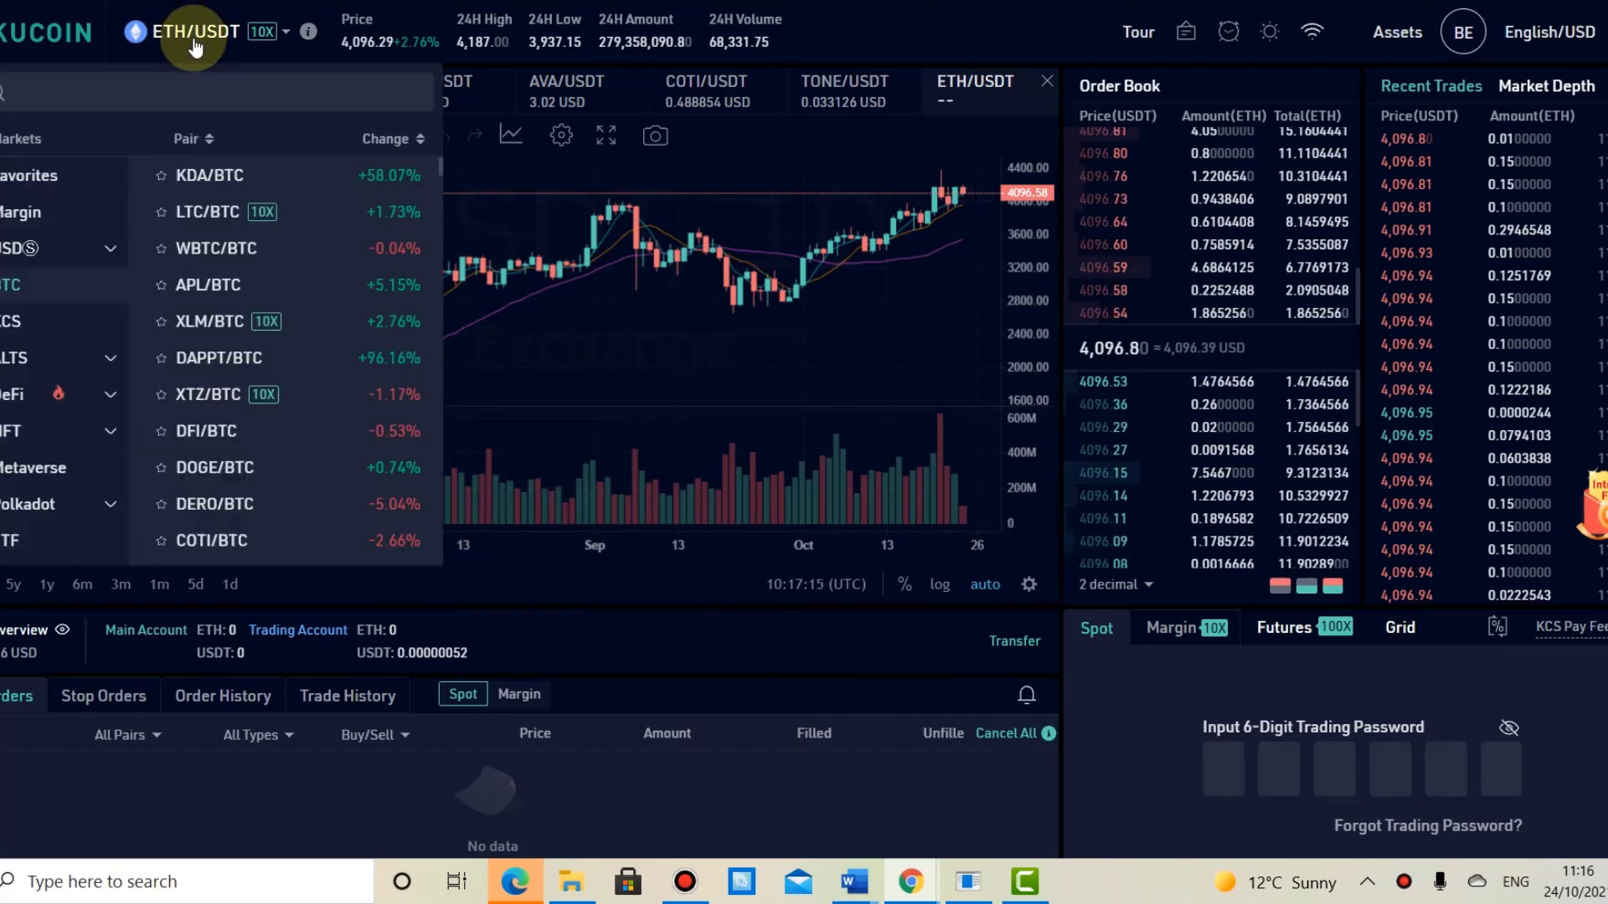
left_click(198, 103)
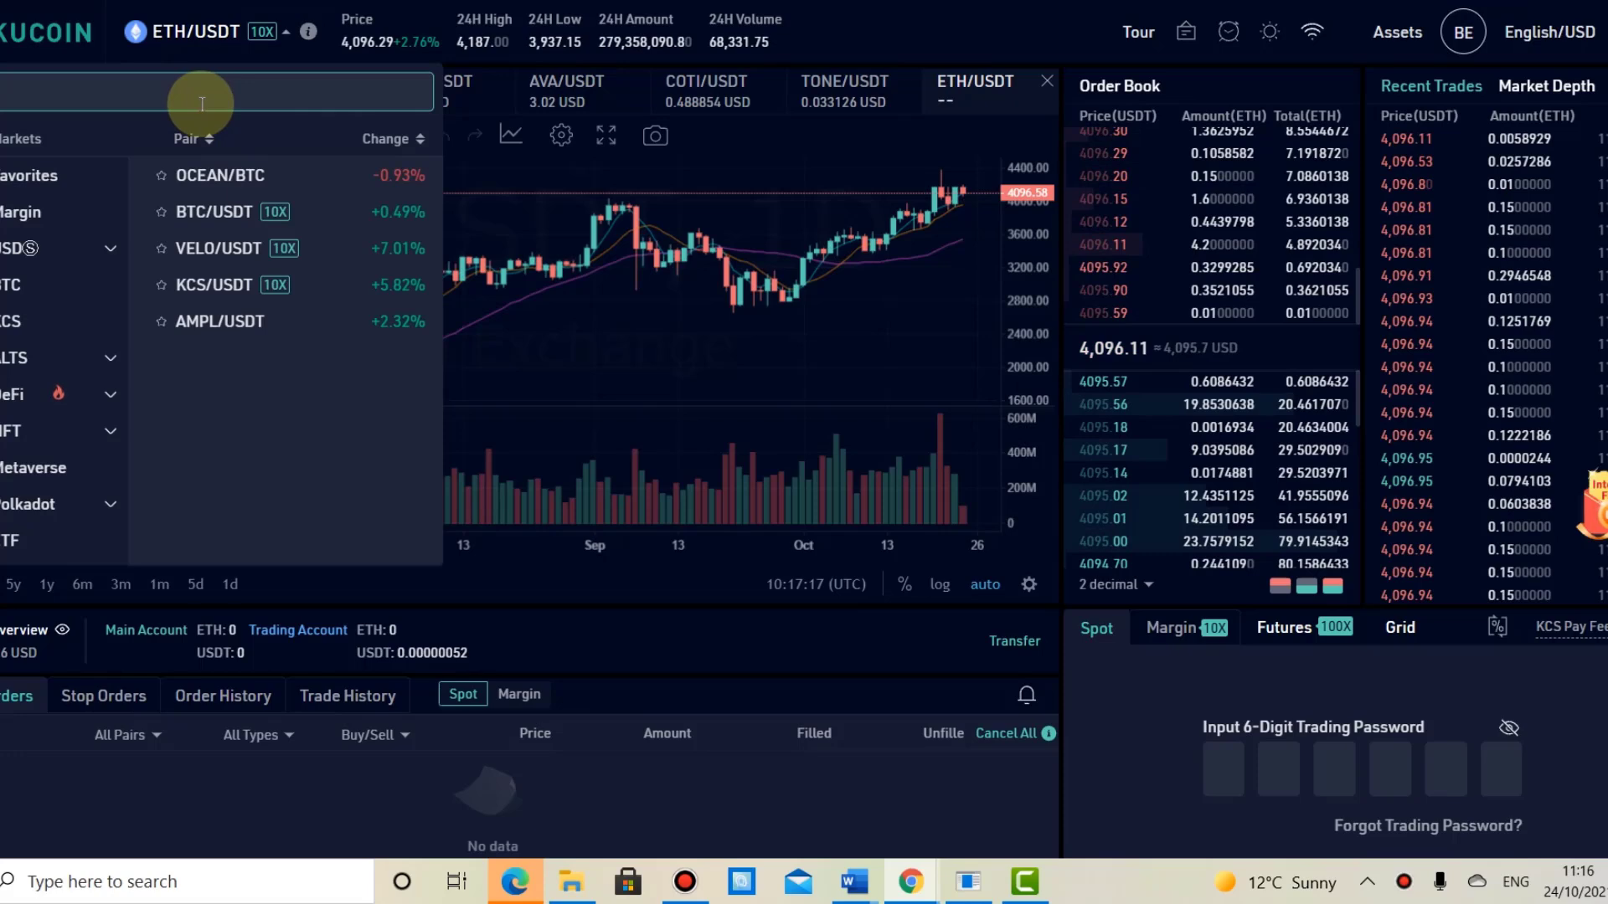
type("ETH")
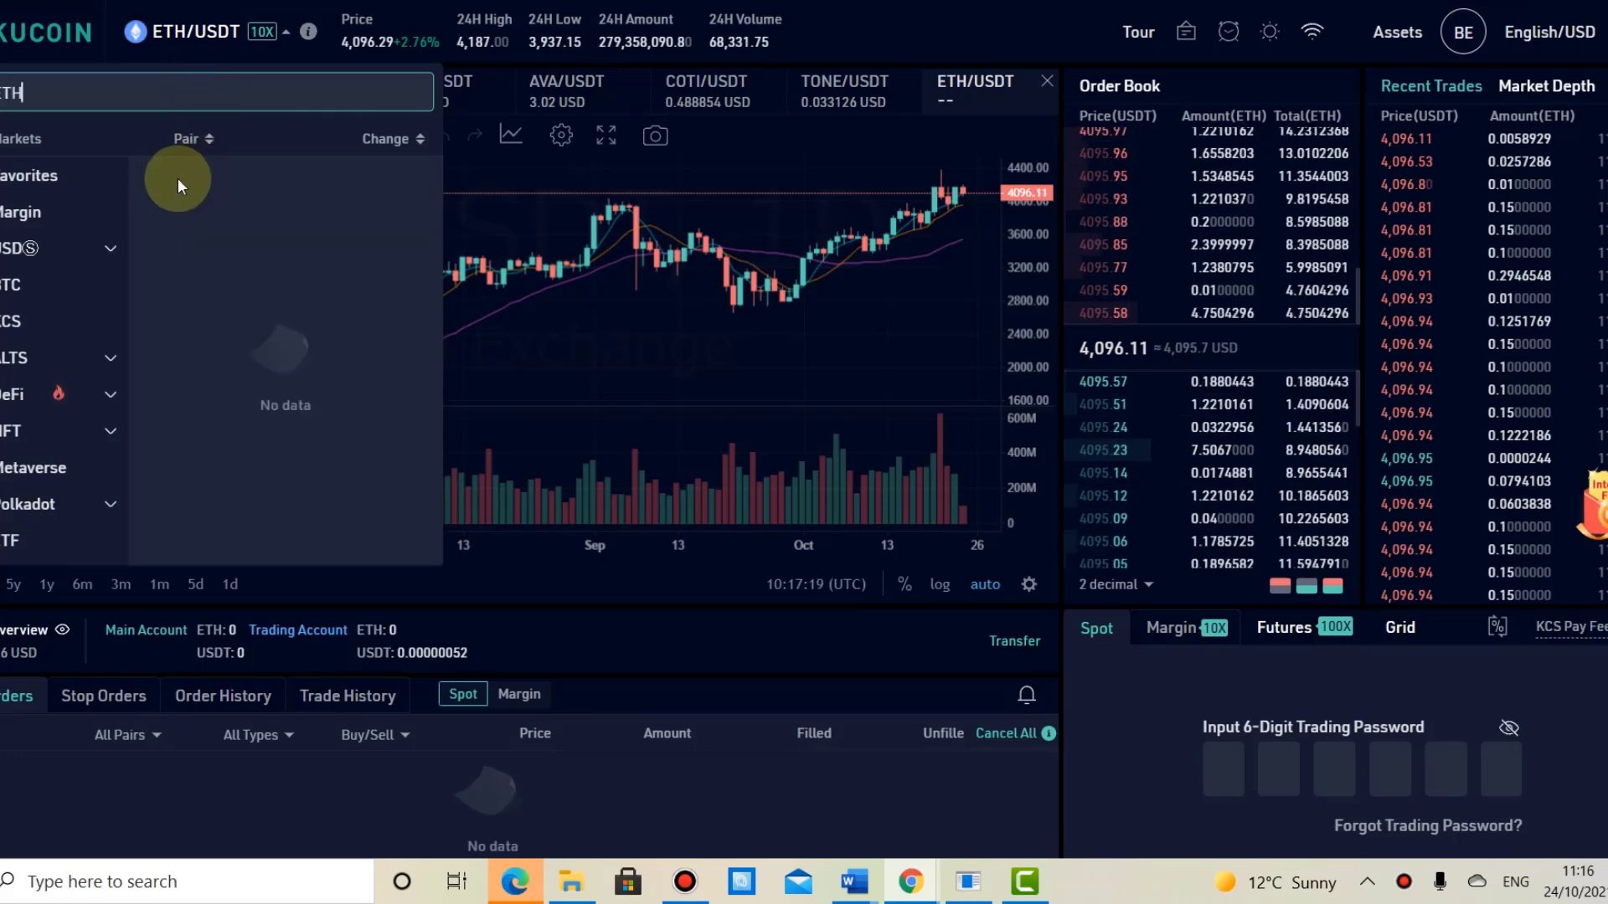
scroll(247, 343, "down", 1)
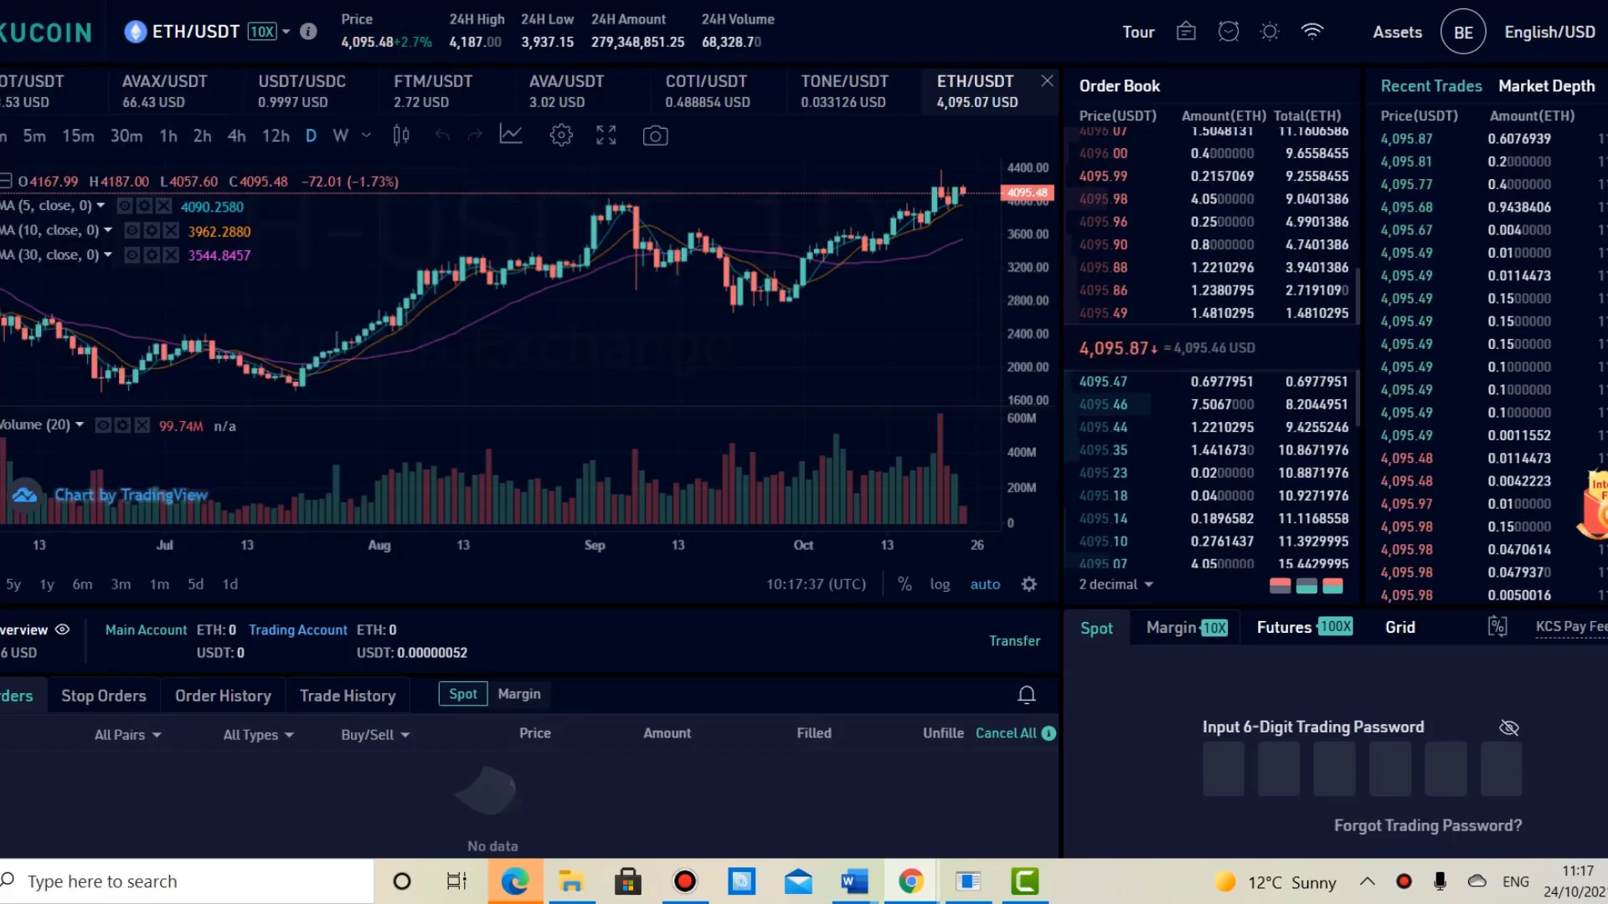
Search the trading pair list for "BLOK"
mouse_move(179, 40)
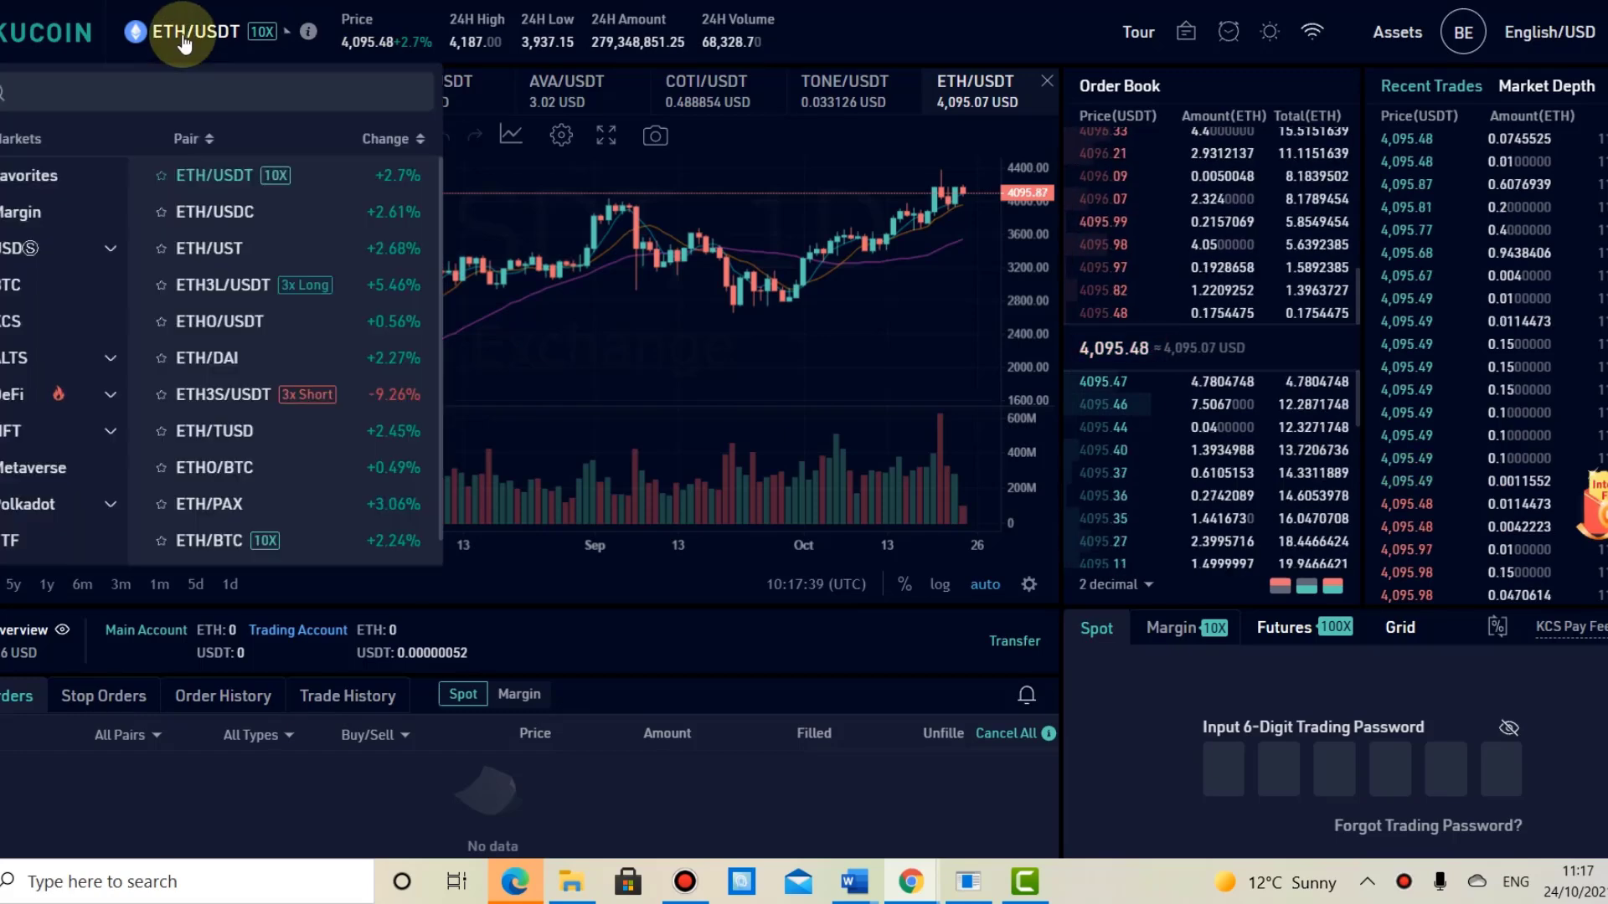
left_click(134, 80)
type("BLOK")
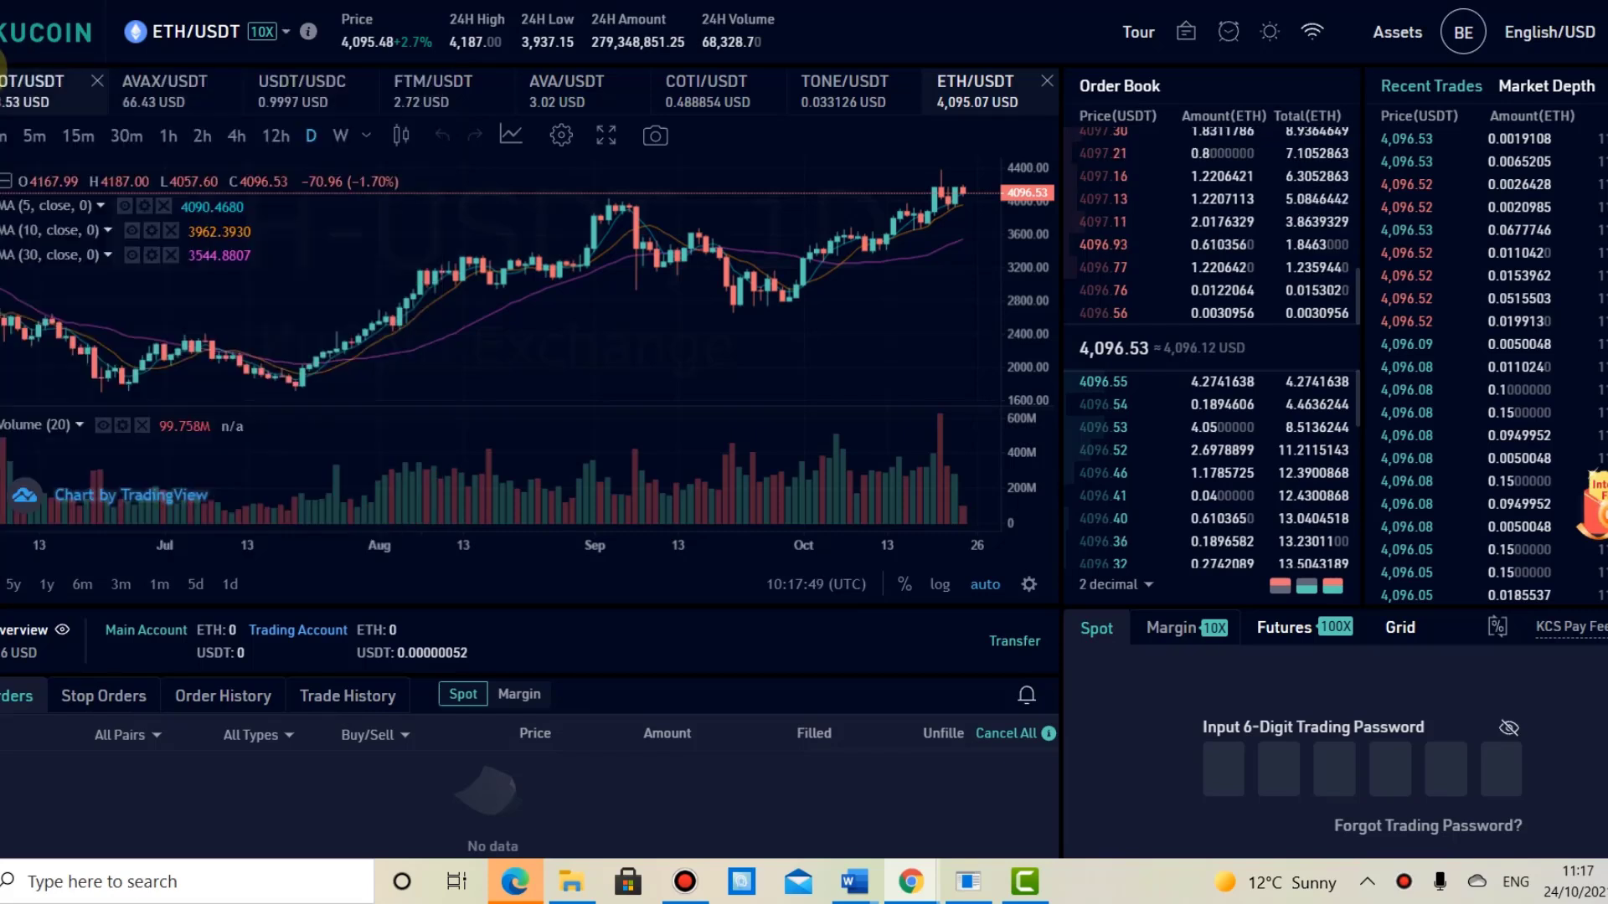
Replace the trading pair search with "ETH" and select the ETH/USDT pair
mouse_move(178, 47)
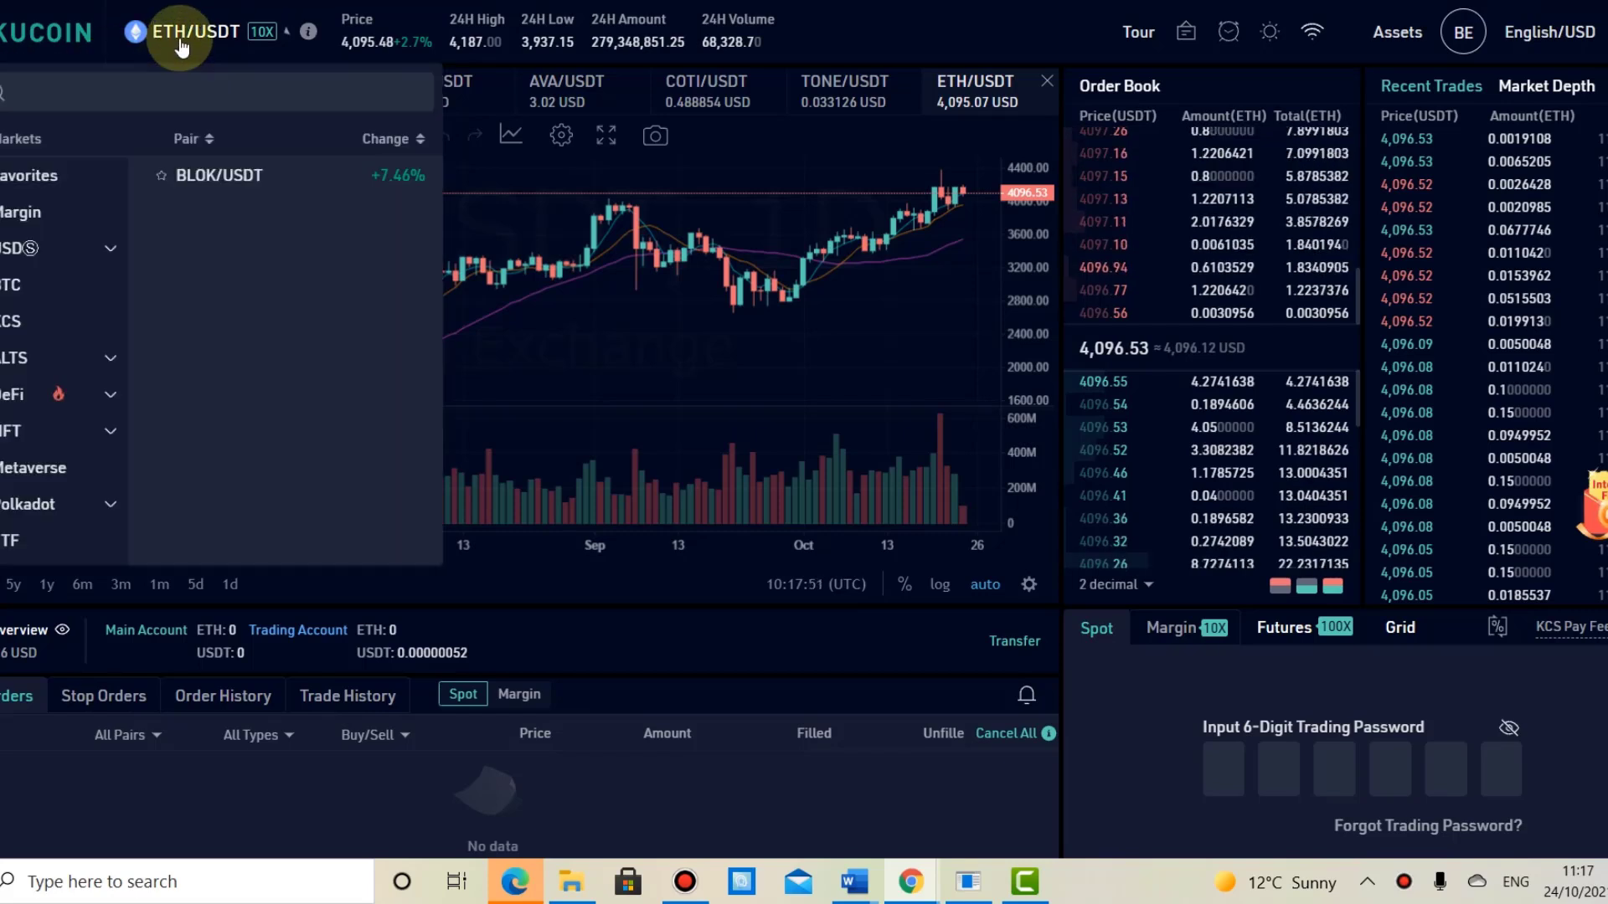
left_click(158, 83)
key("BackSpace")
key("BackSpace")
key("BackSpace")
key("BackSpace")
type("ETH")
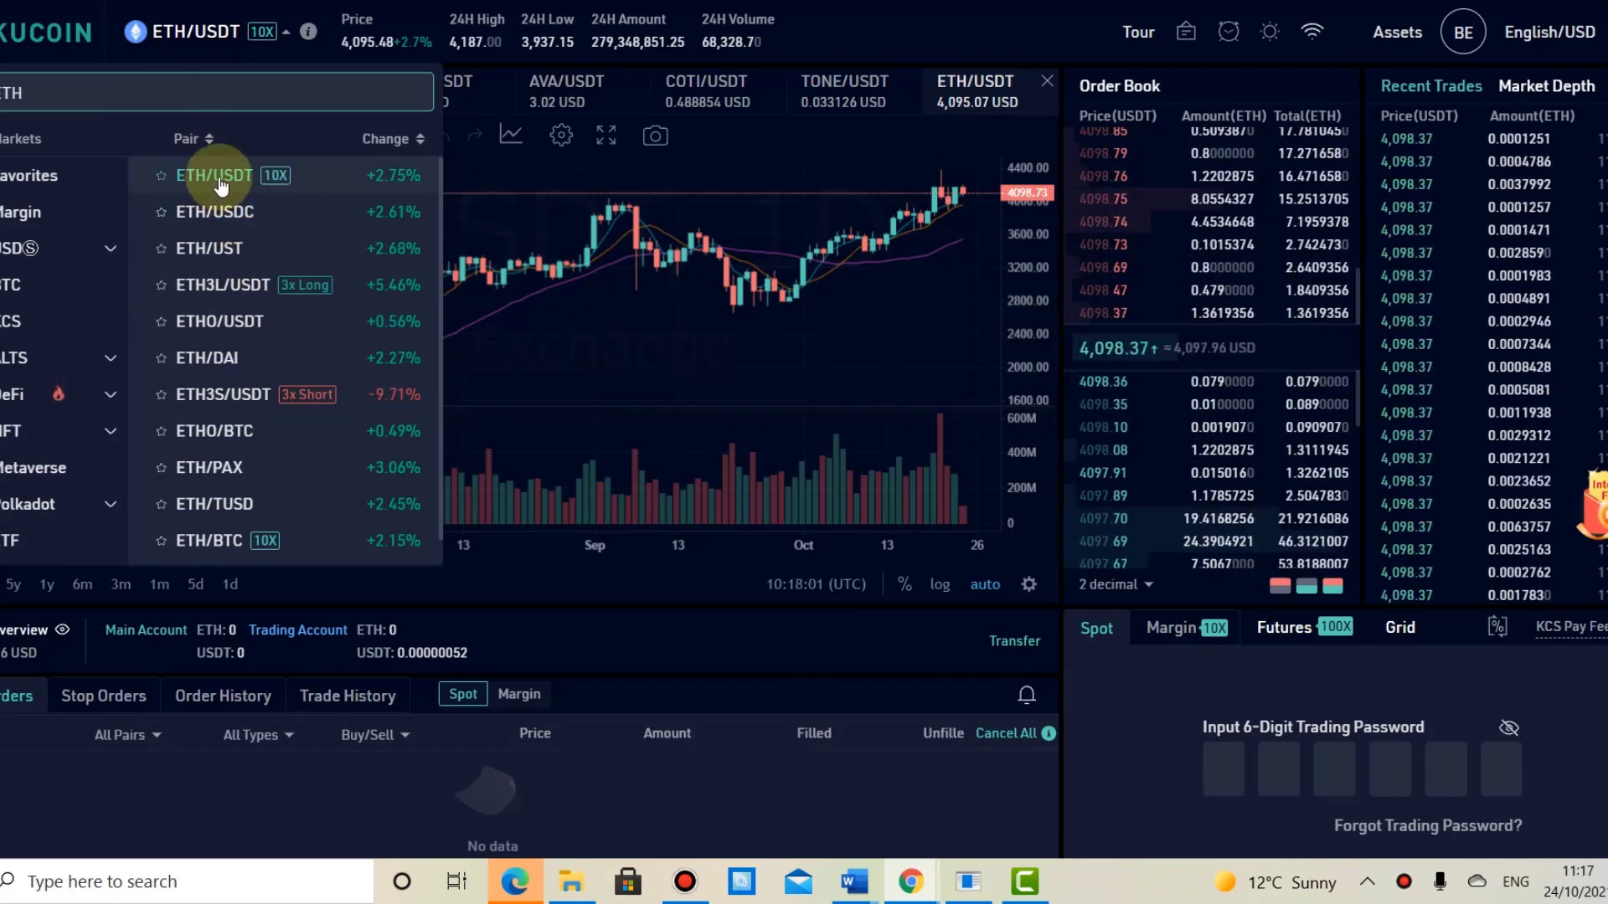
left_click(215, 190)
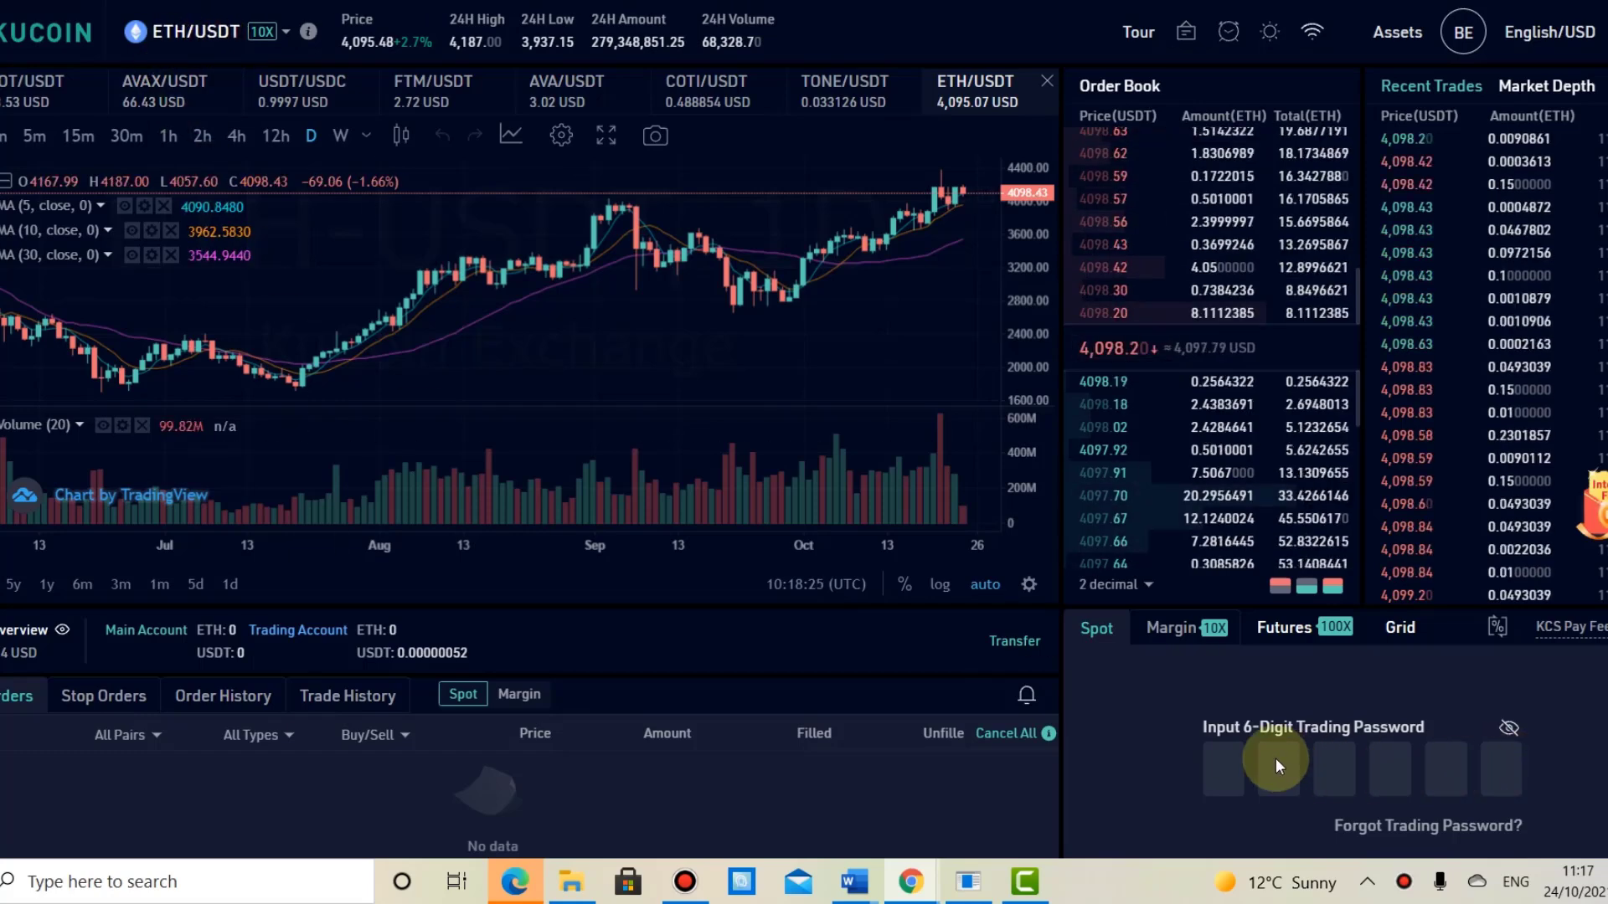
Enter the 6-digit trading password to unlock the spot order form
left_click(1228, 768)
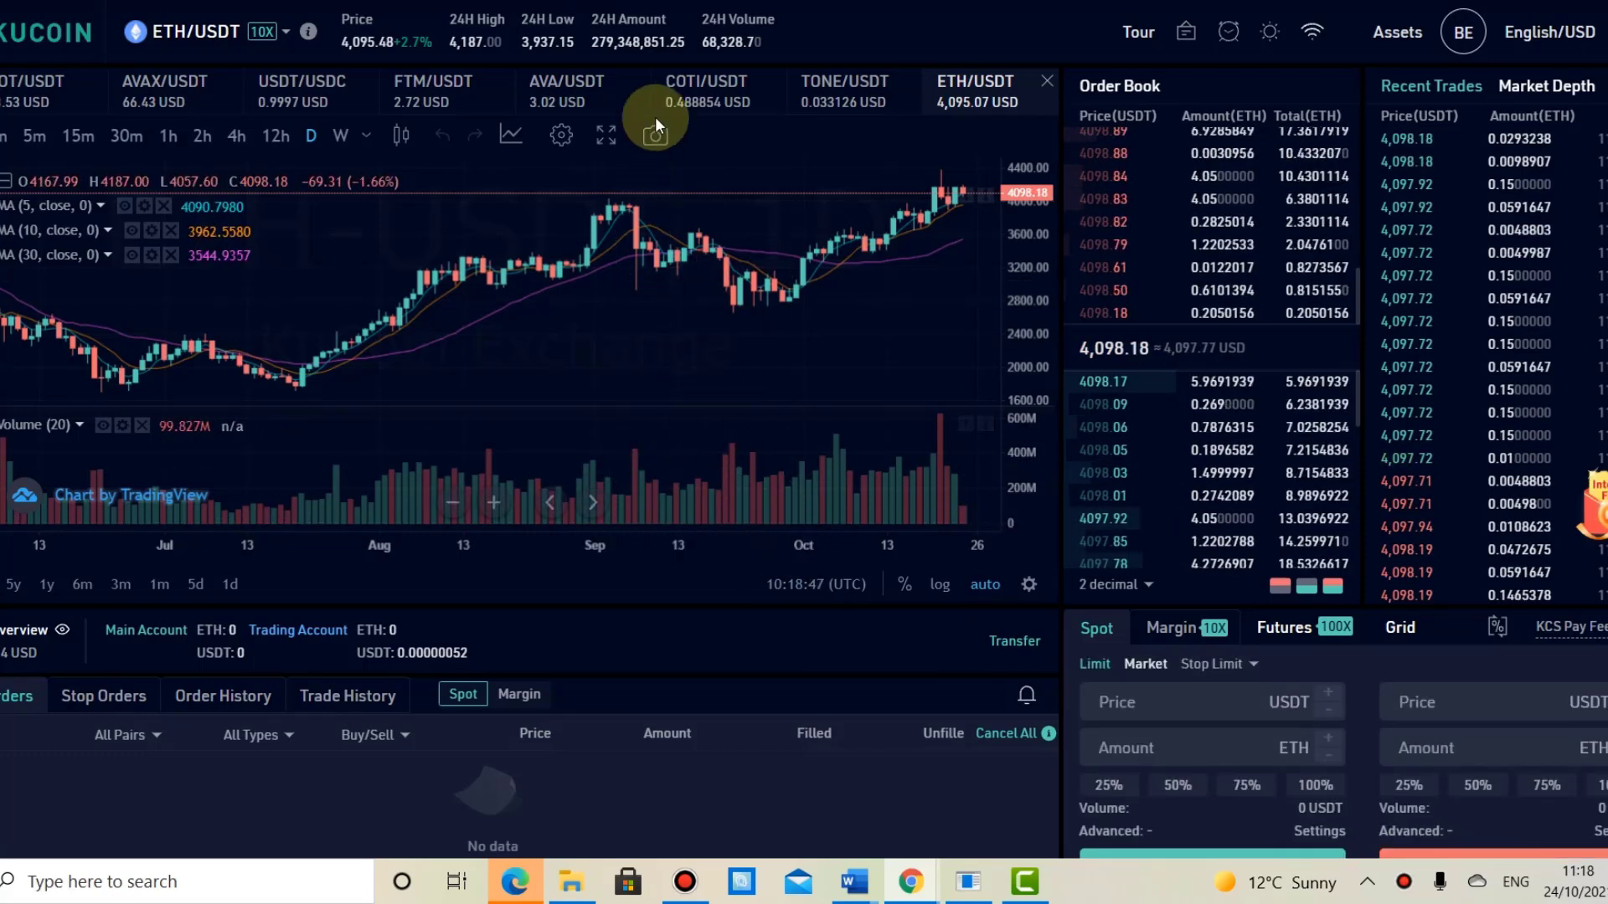
scroll(918, 540, "down", 2)
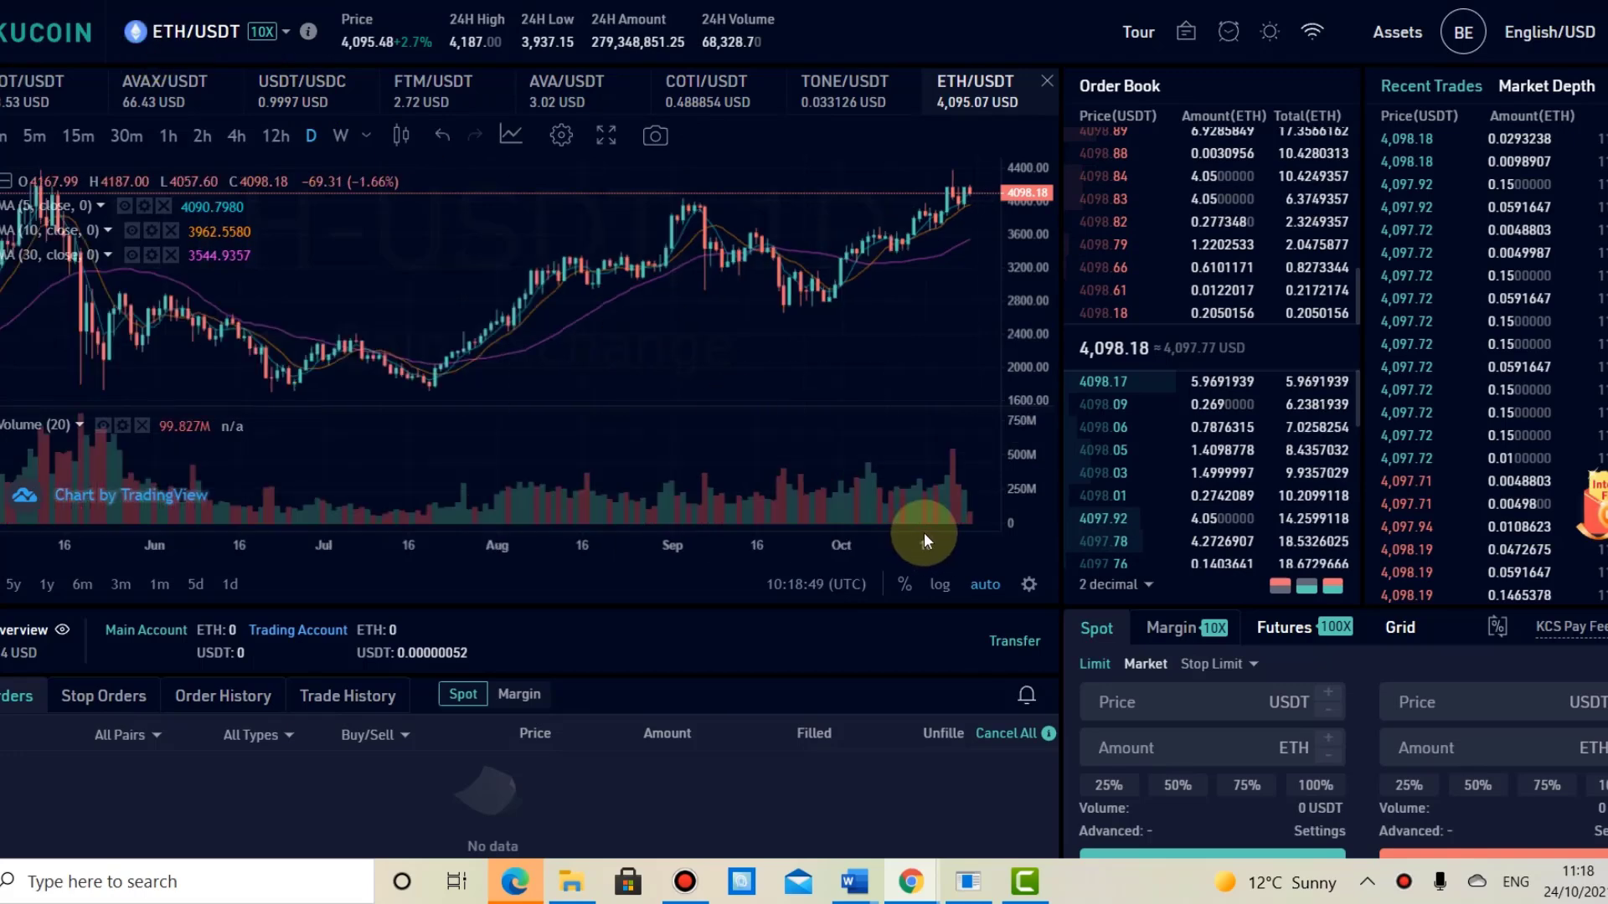
scroll(1349, 693, "down", 1)
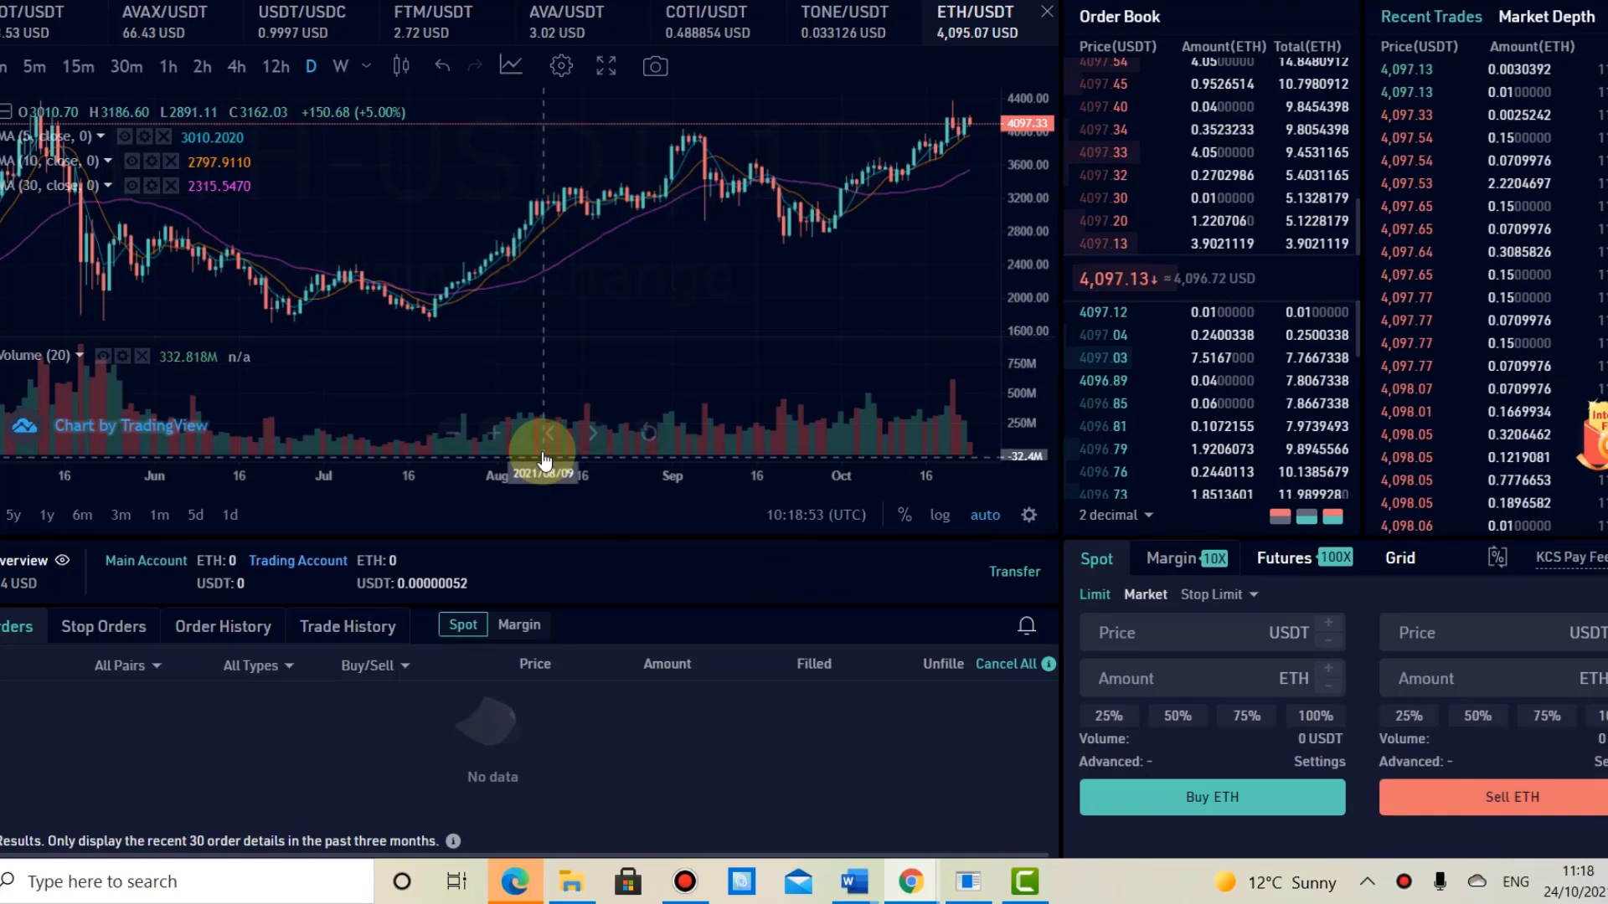
scroll(538, 455, "up", 2)
scroll(255, 201, "up", 1)
scroll(268, 73, "up", 1)
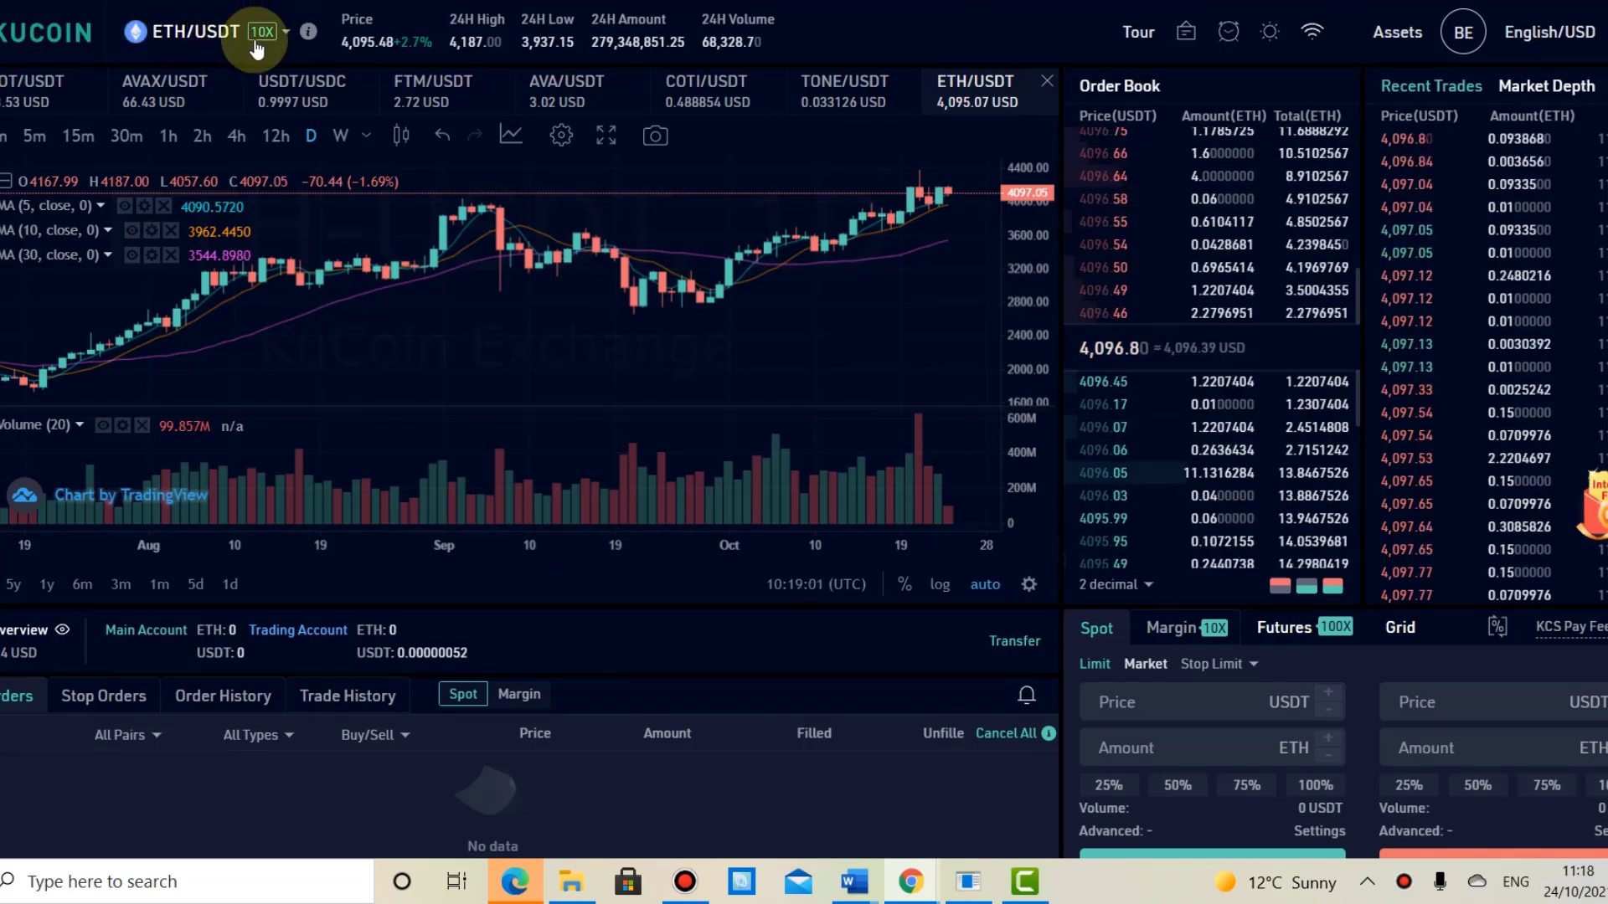
Switch the ETH/USDT spot order form to a market order
mouse_move(1190, 424)
scroll(1290, 695, "down", 1)
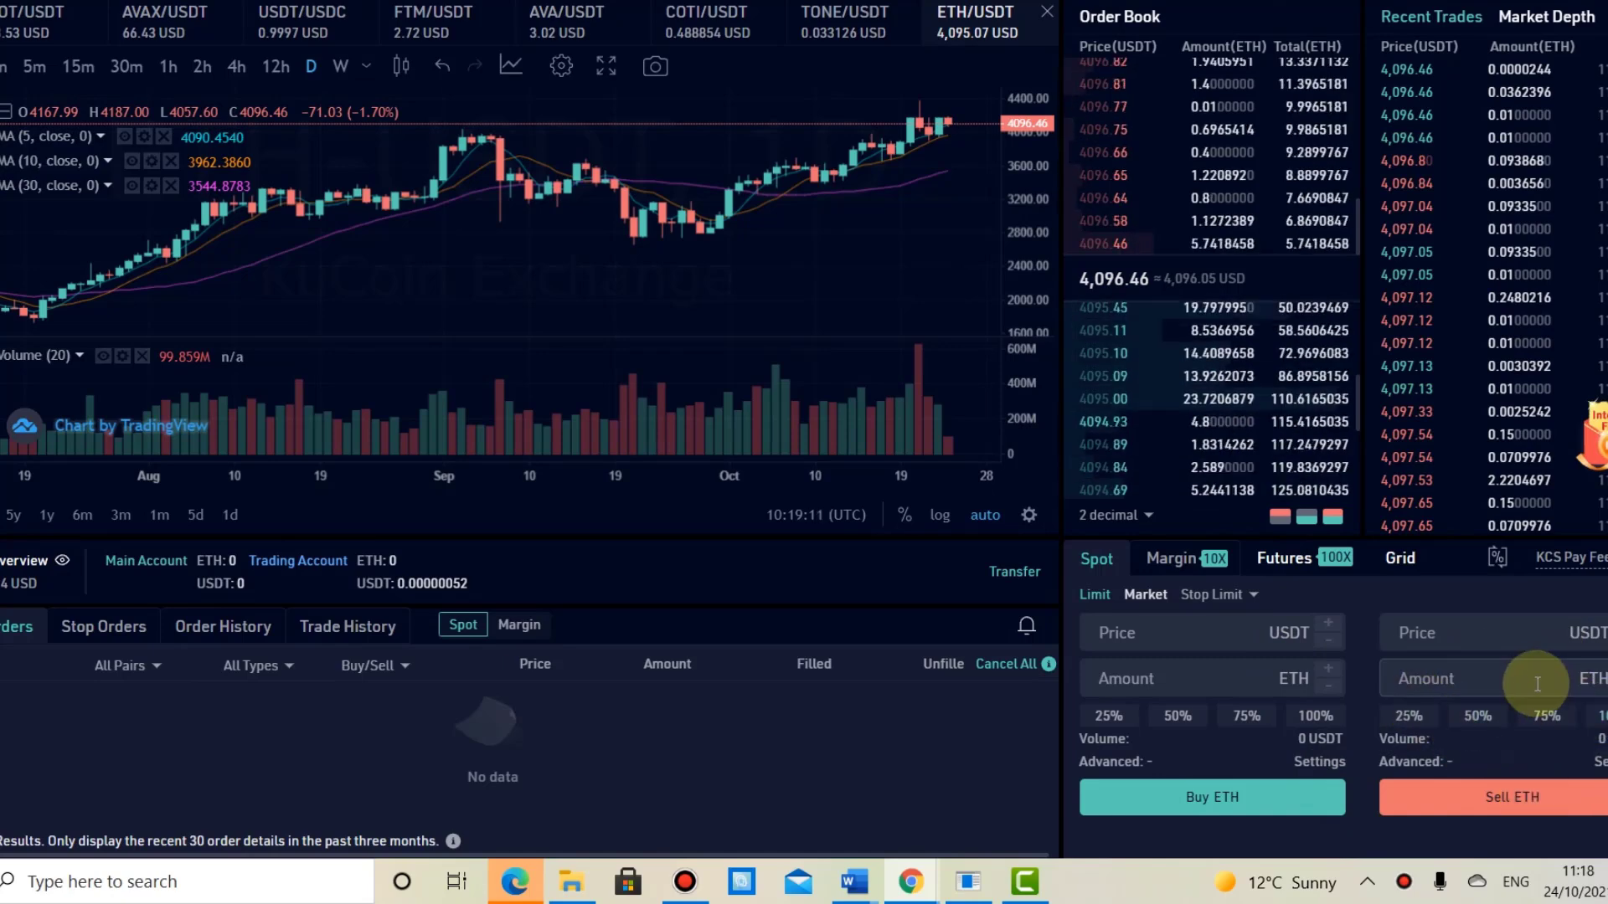
left_click(1478, 682)
left_click(1145, 595)
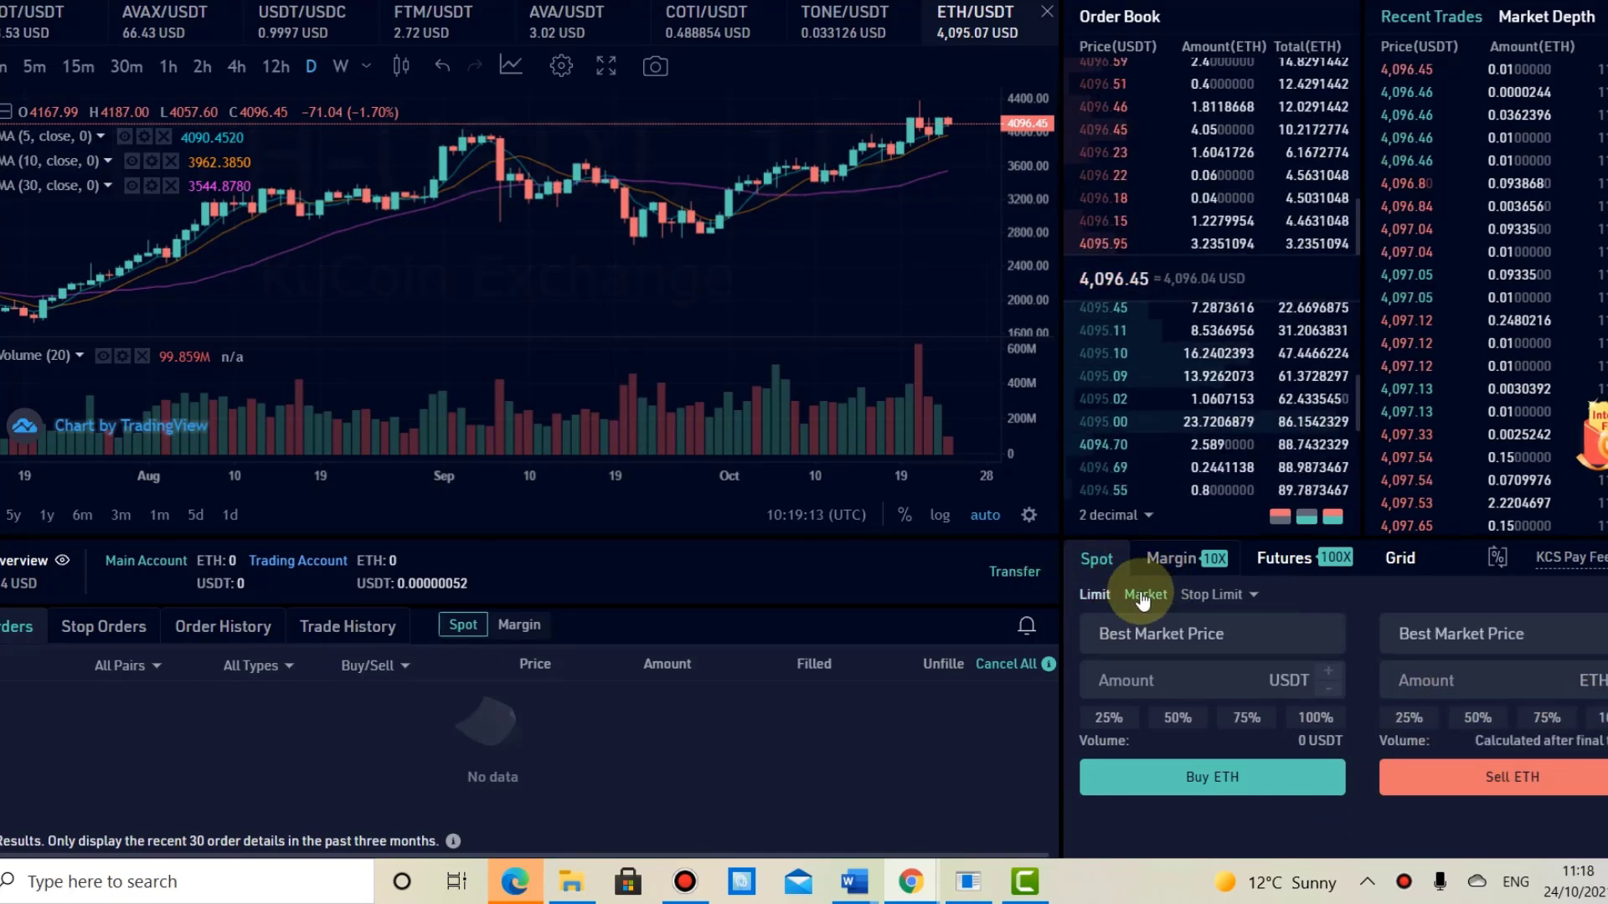
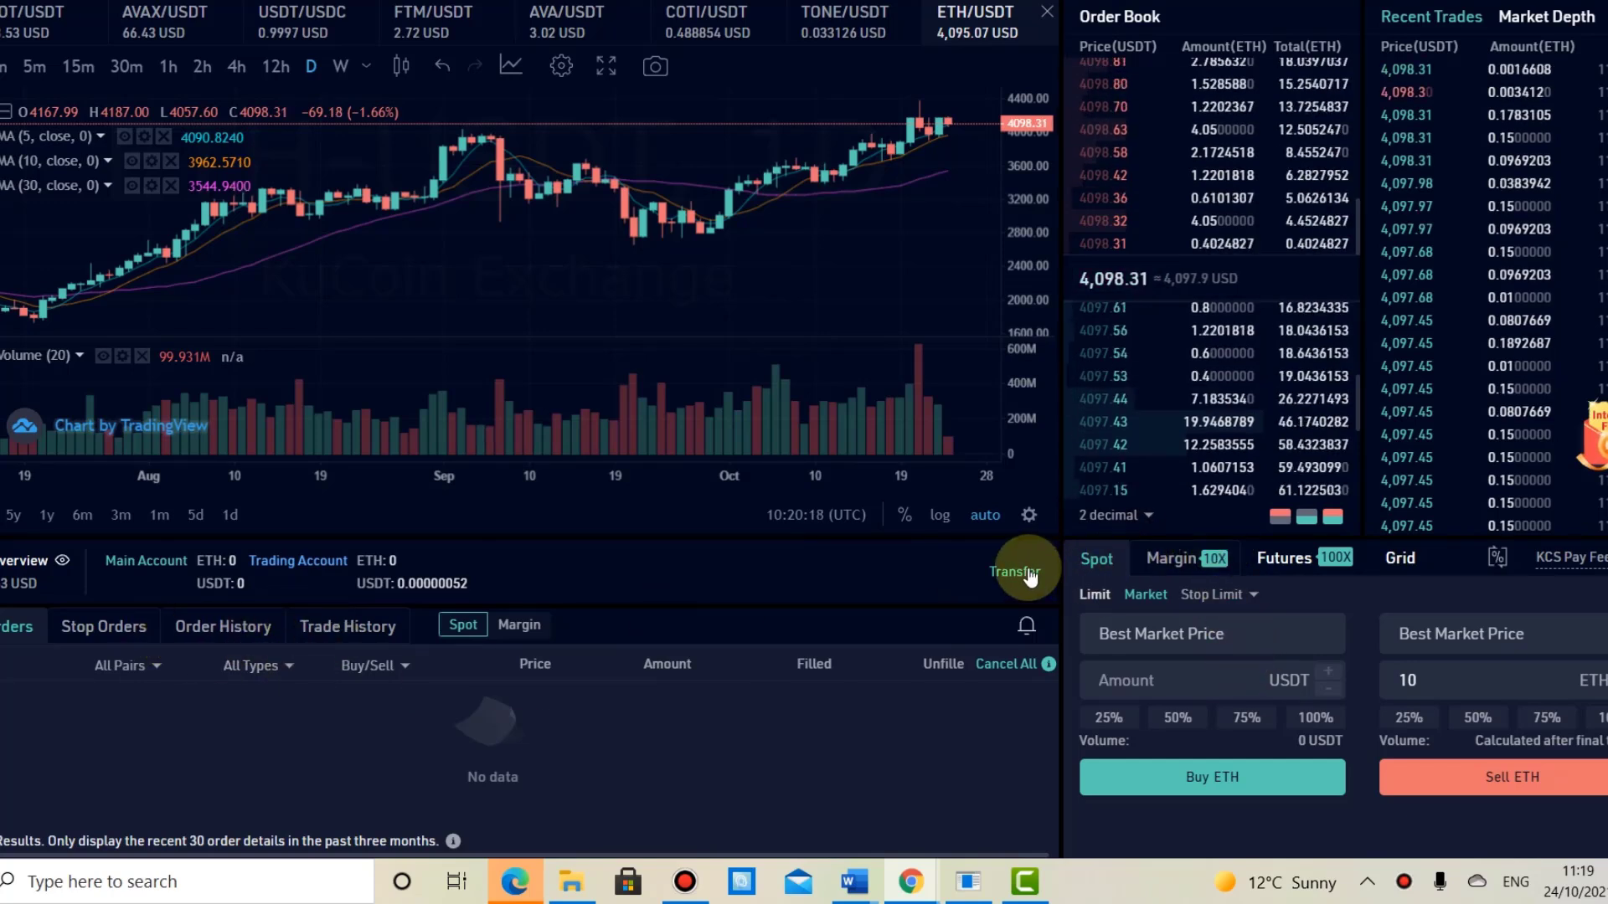
Search the trading pairs for "BLOK", select the BLOK/USDT pair and bring its spot market order form into view
scroll(762, 621, "up", 1)
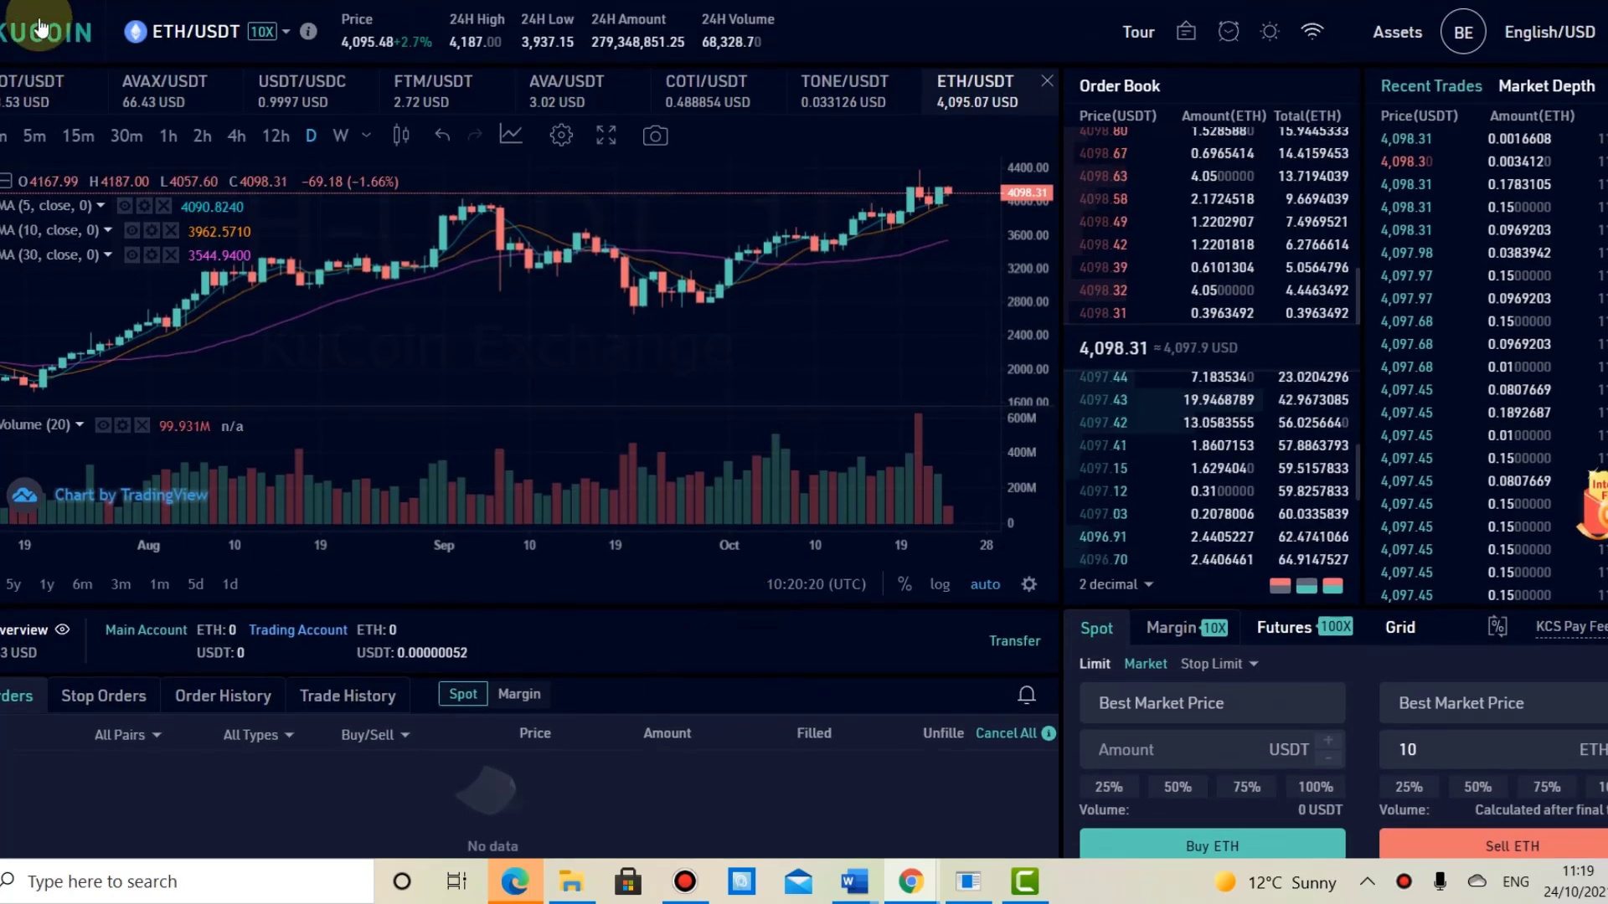
mouse_move(189, 31)
left_click(189, 83)
type("L")
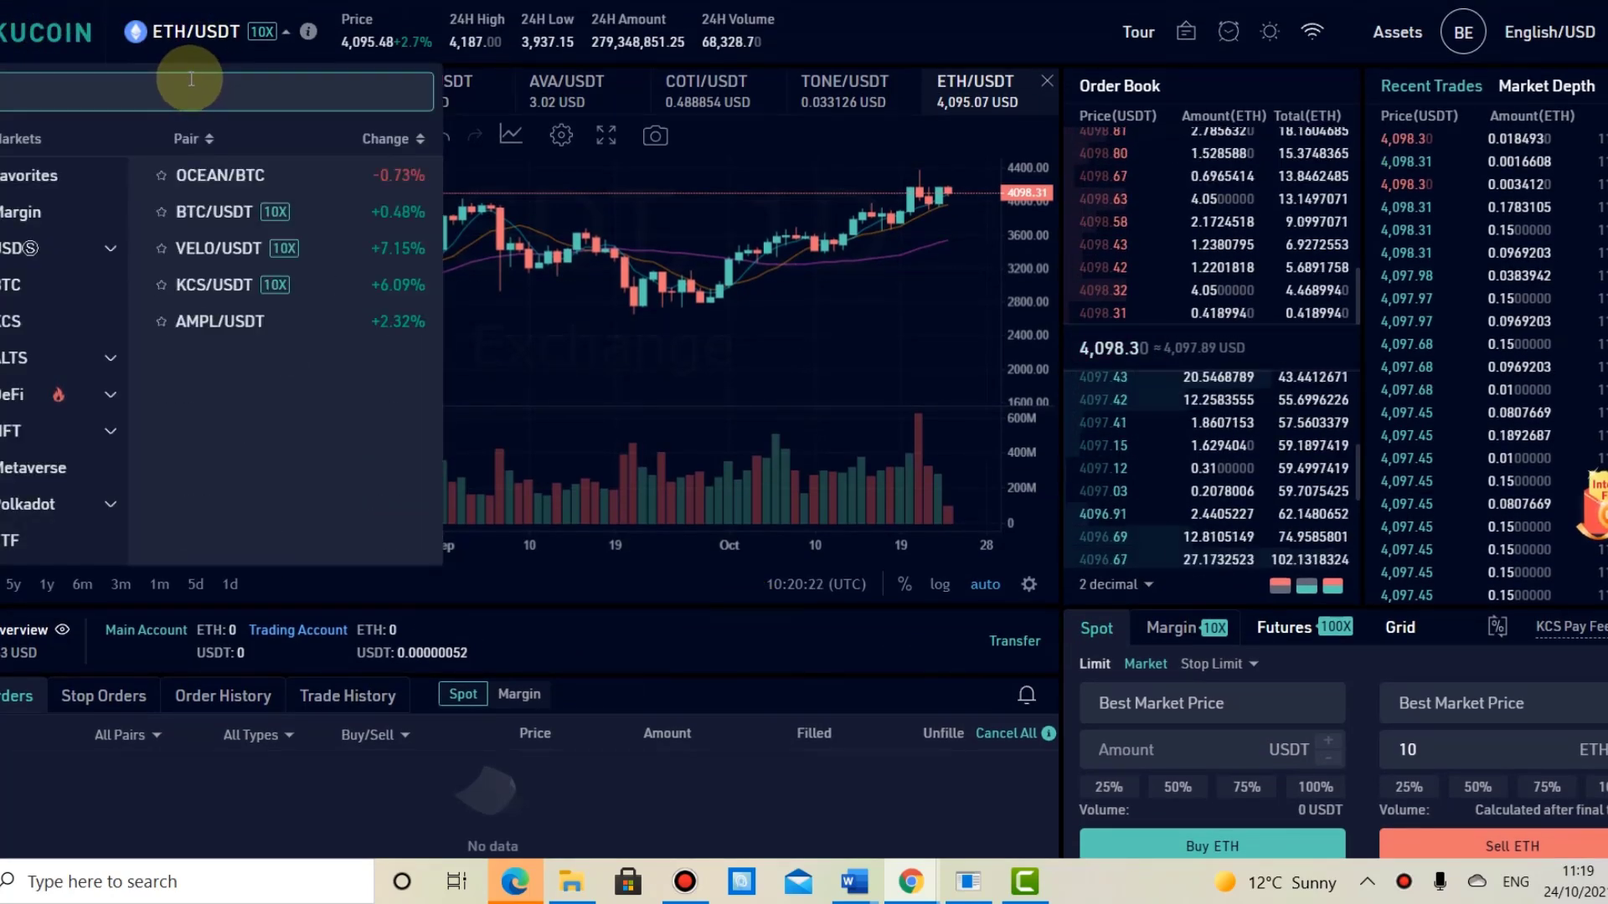
type("OK")
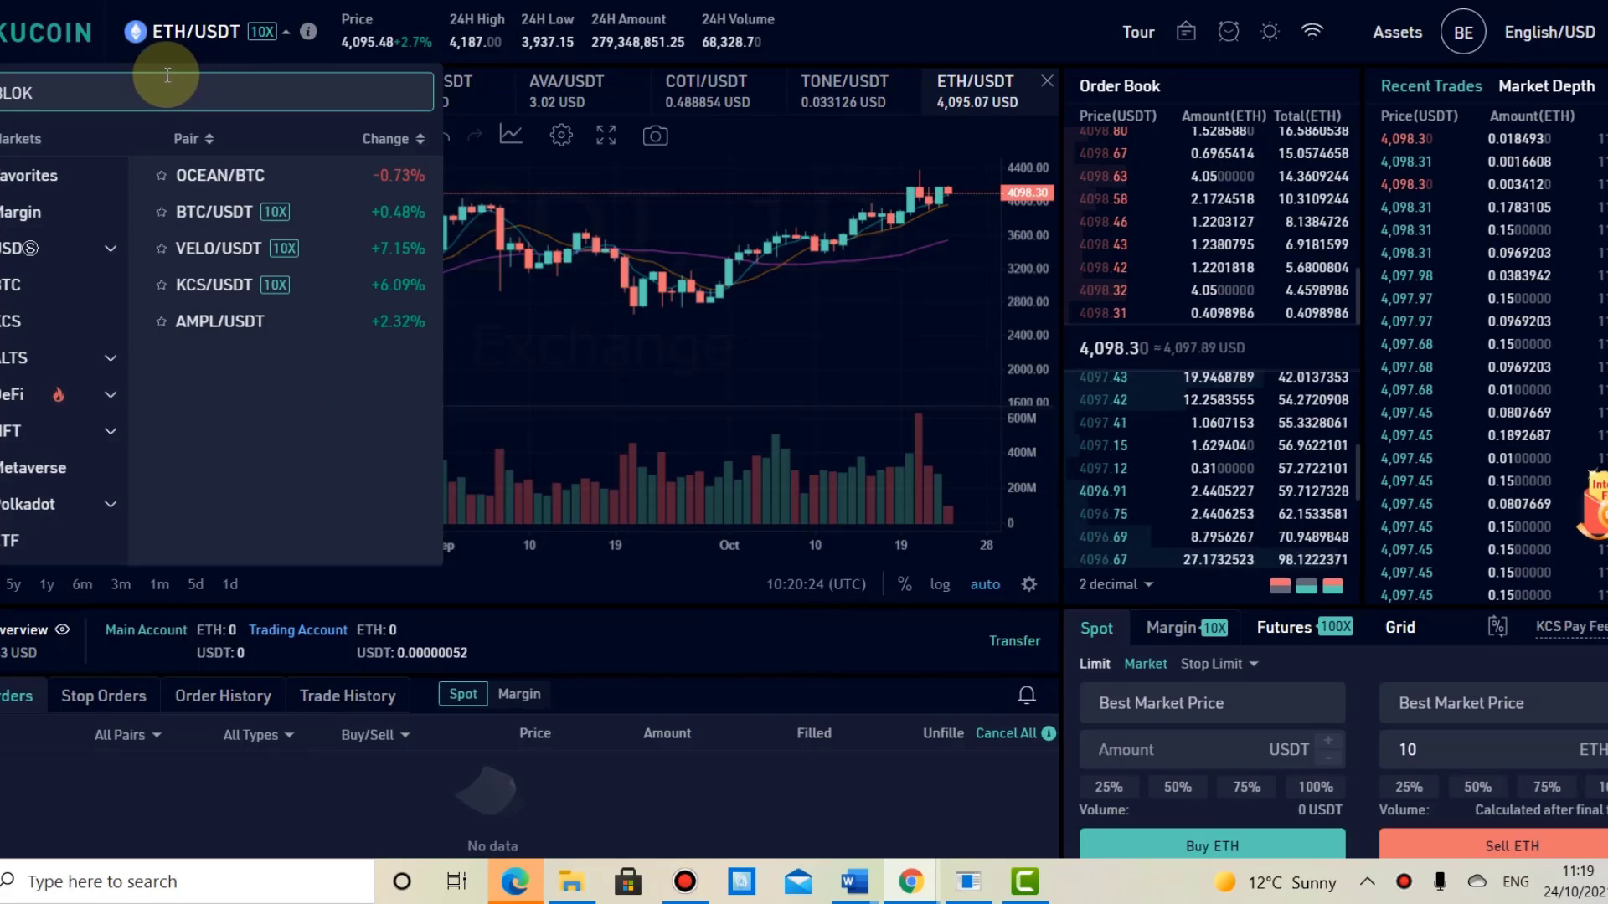
left_click(201, 175)
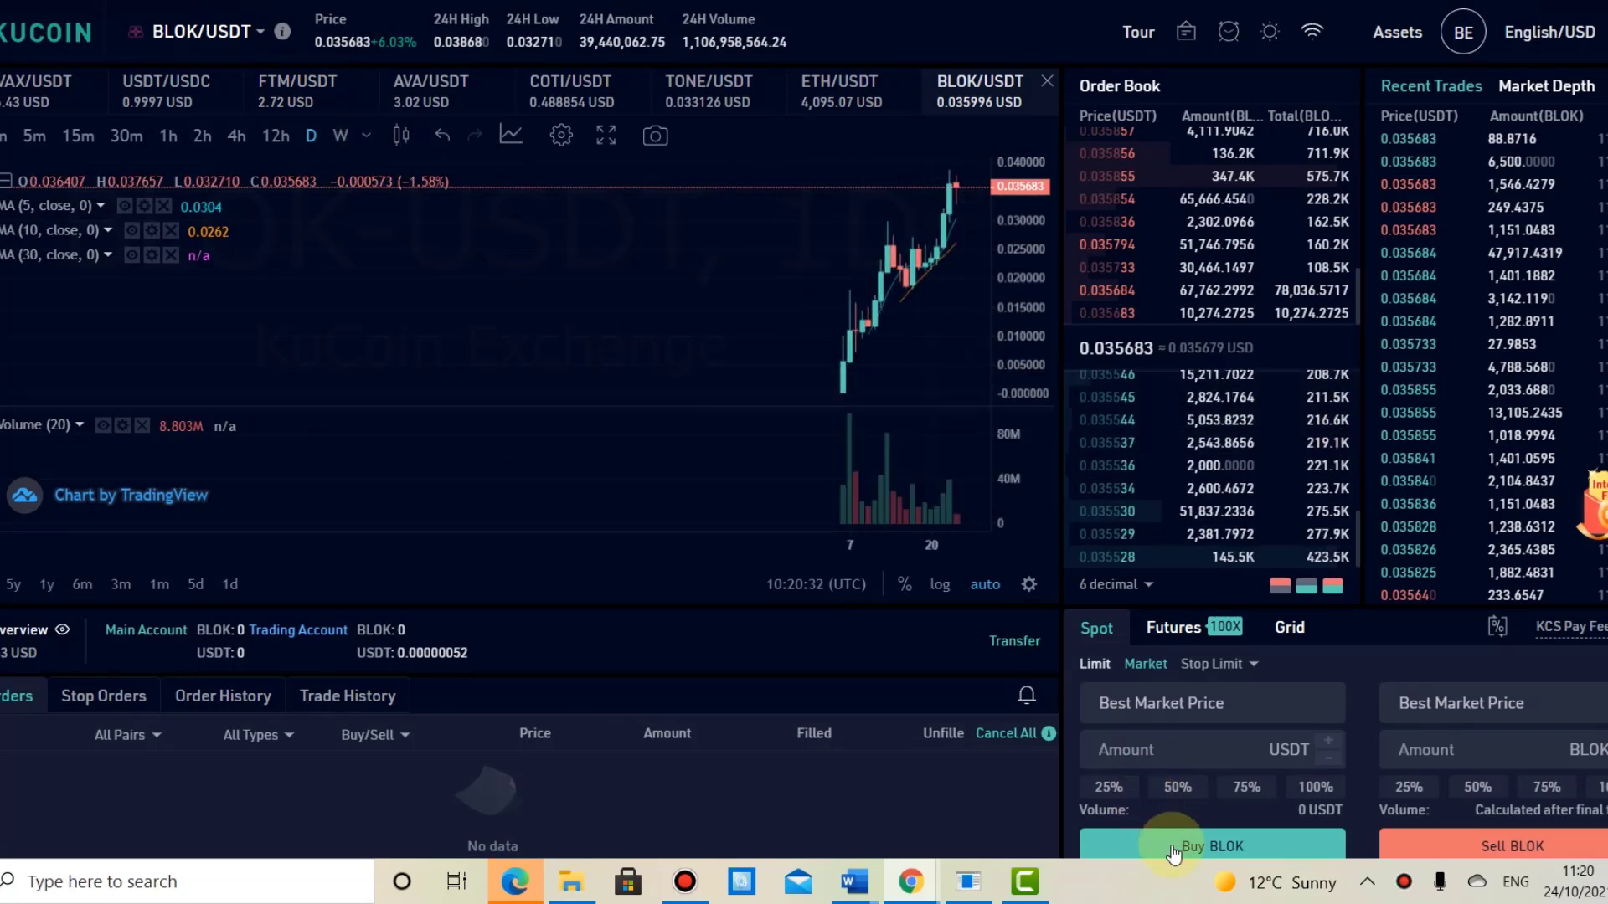
scroll(1299, 657, "down", 1)
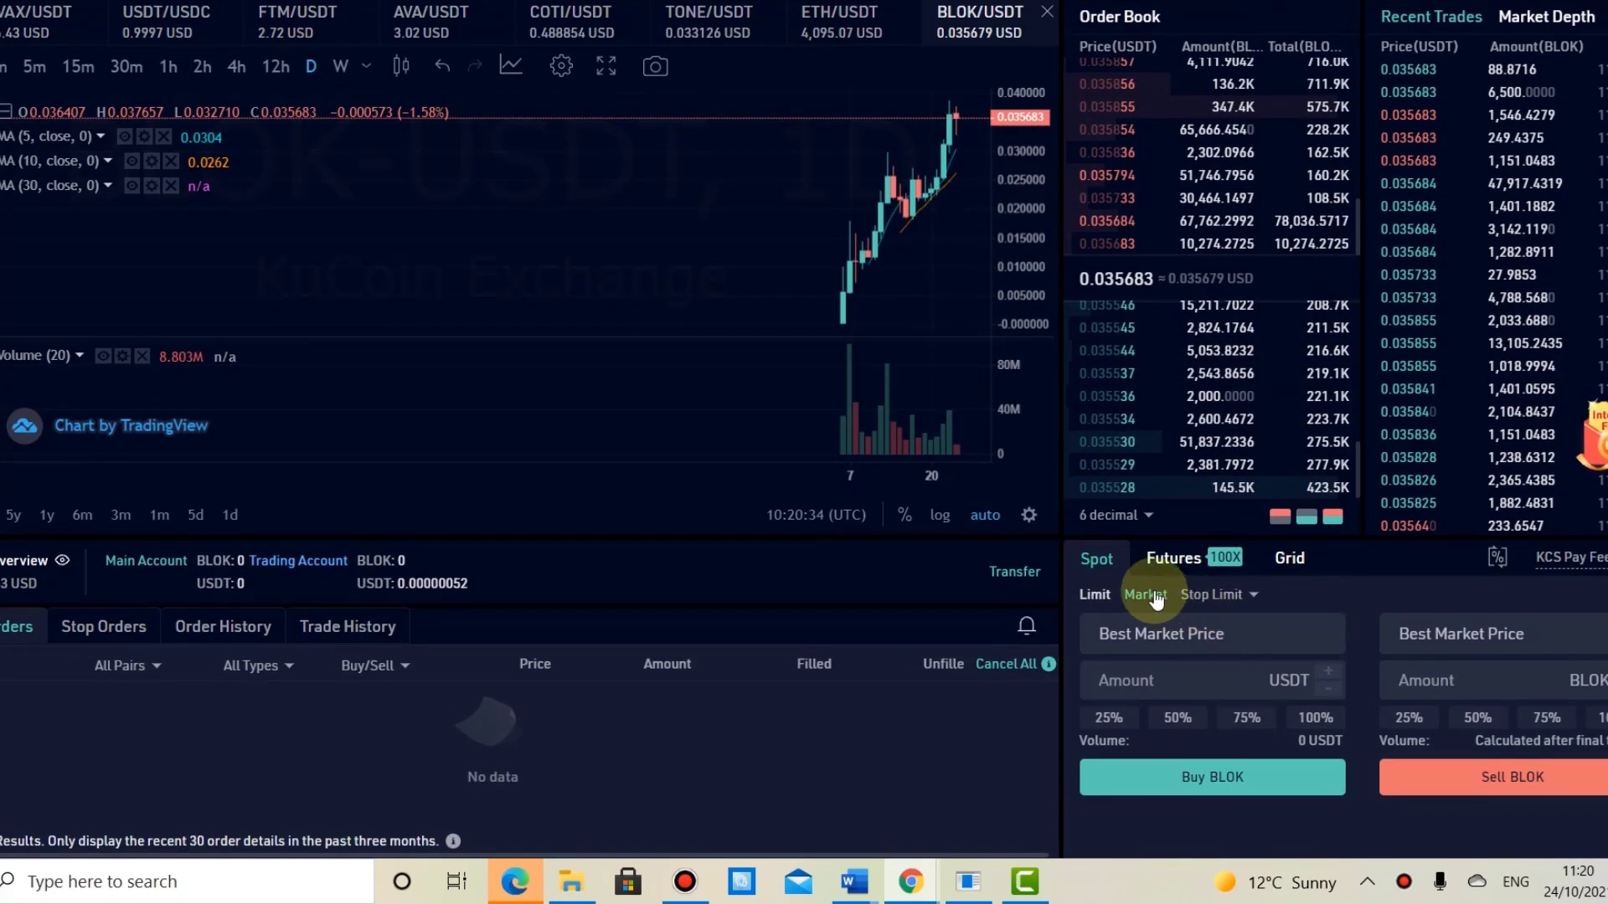